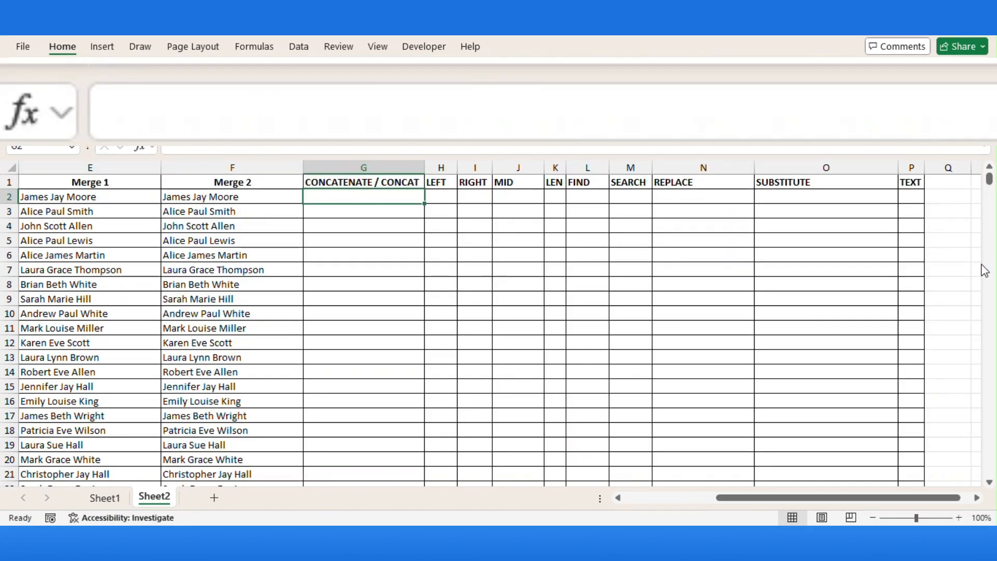
Enter =CONCAT(B2," ",C2," ",D2) in G2 to join the three split name parts with spaces.
type("=conca")
key("Tab")
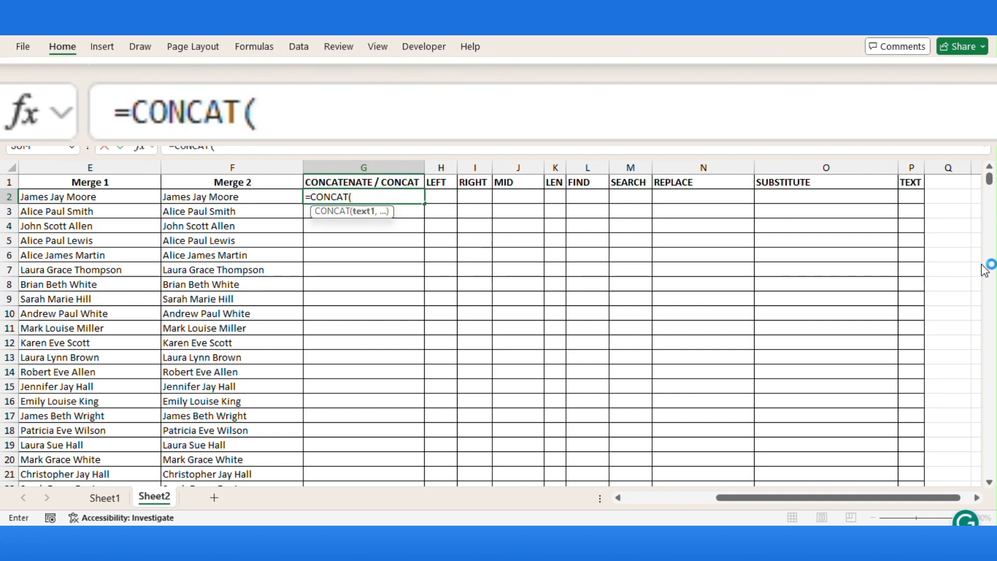
key("Left")
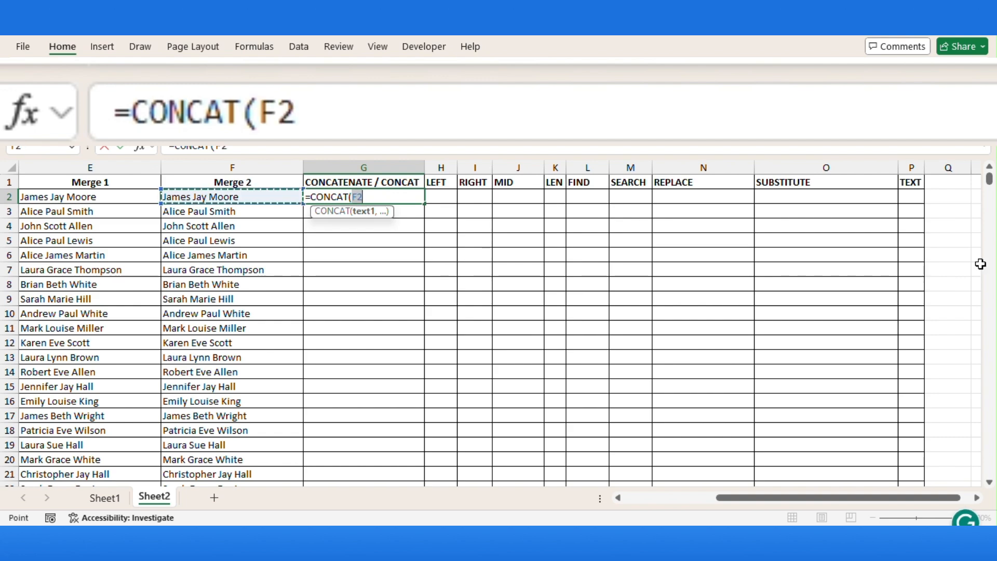
key("Left")
key("Left")
key("Left")
key("Left")
key("Left")
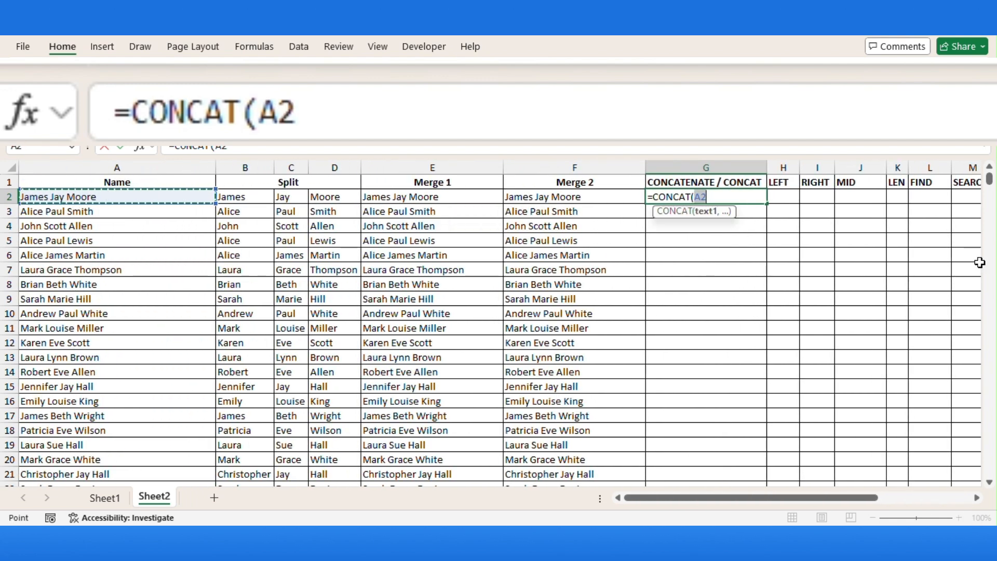
key("Right")
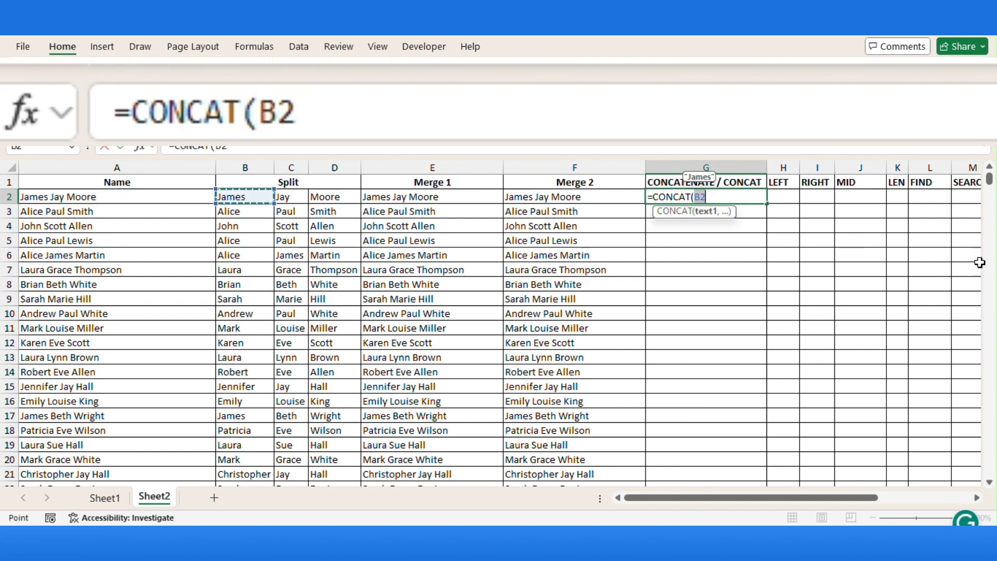
type(",")
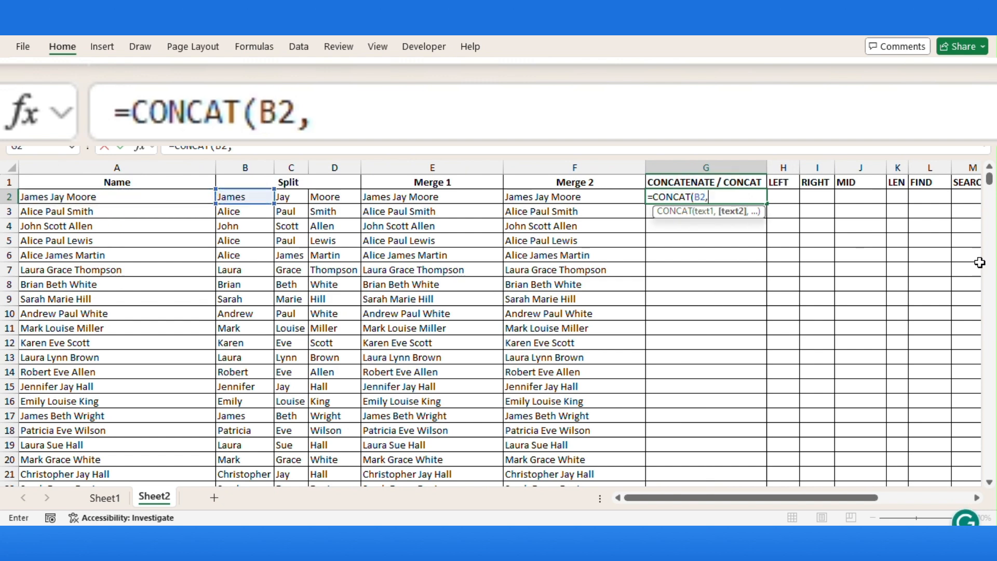
type("\" \",")
key("Left")
key("Left")
key("Left")
key("Left")
key("Left")
key("Left")
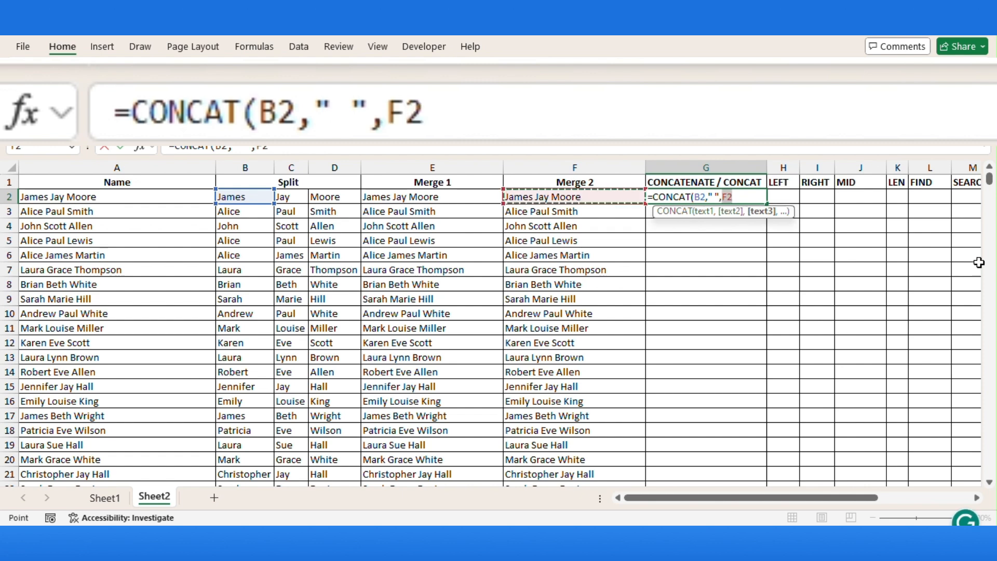
key("Right")
key("Right")
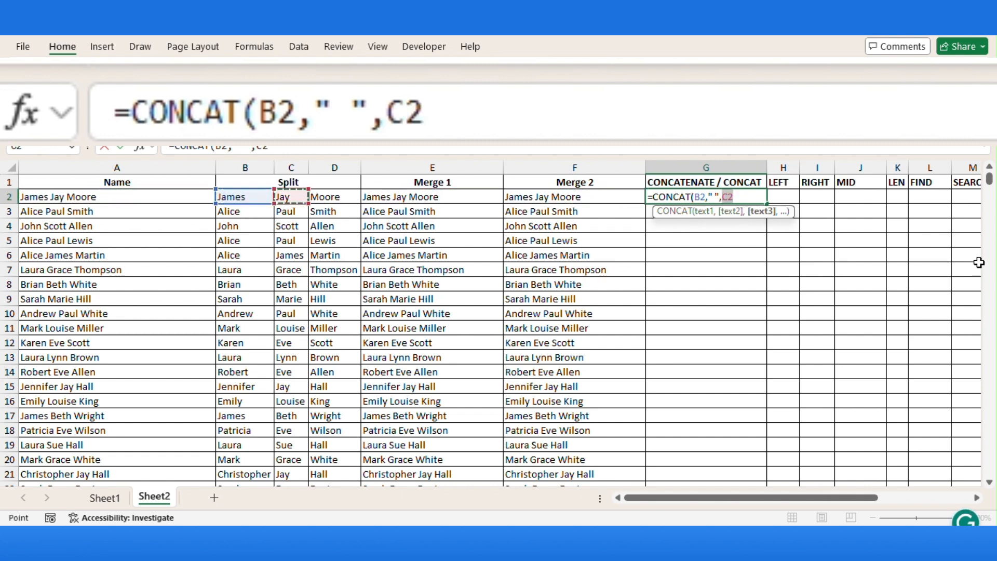
type(",")
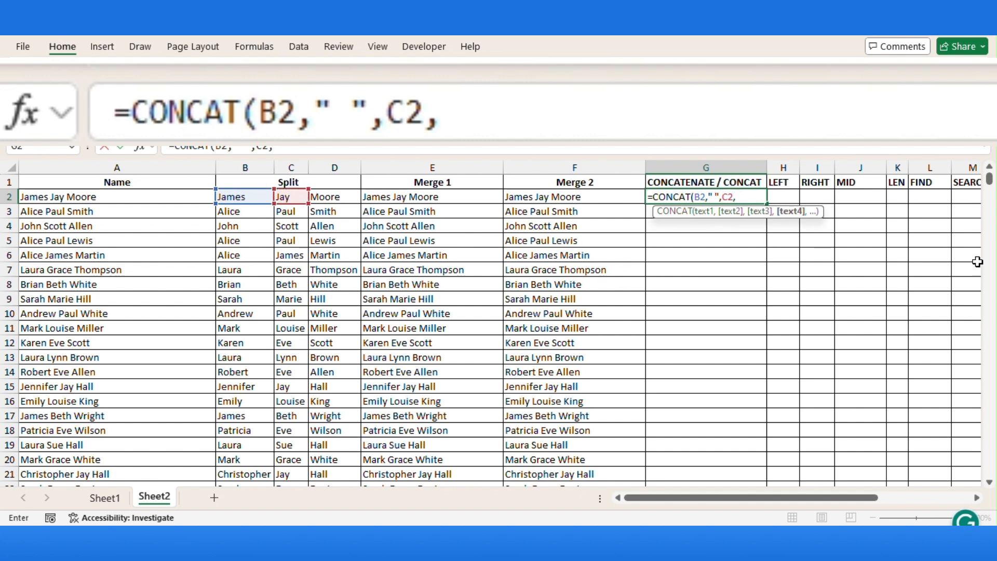
type("\" \",")
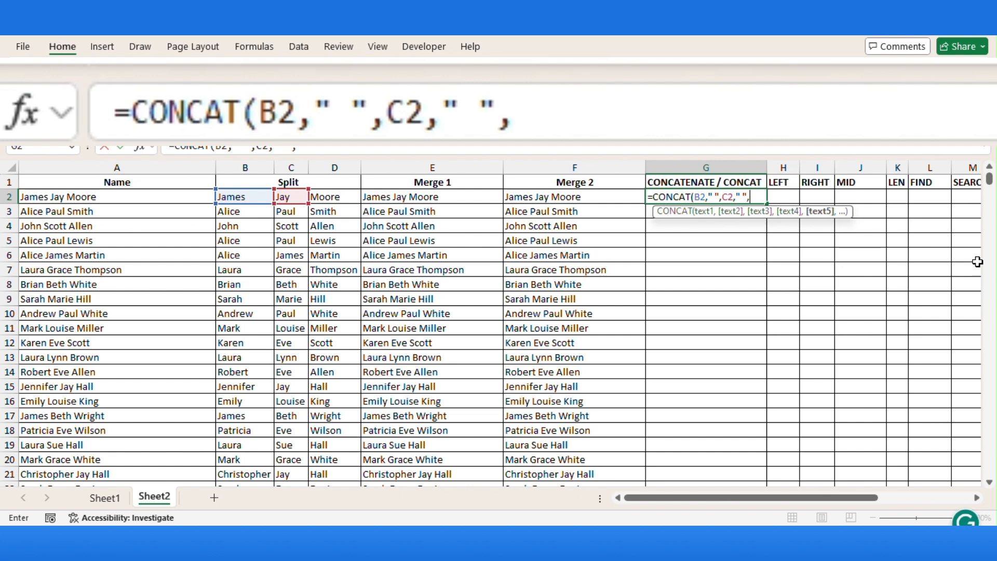
key("Left")
key("Left")
key("Left")
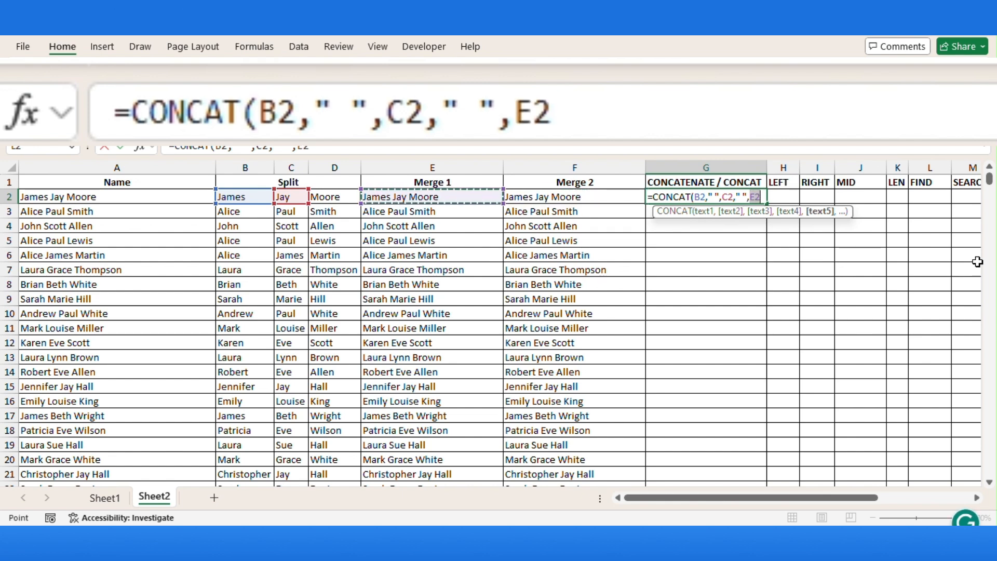
key("Left")
key("Left")
key("Right")
key("Right")
type(")")
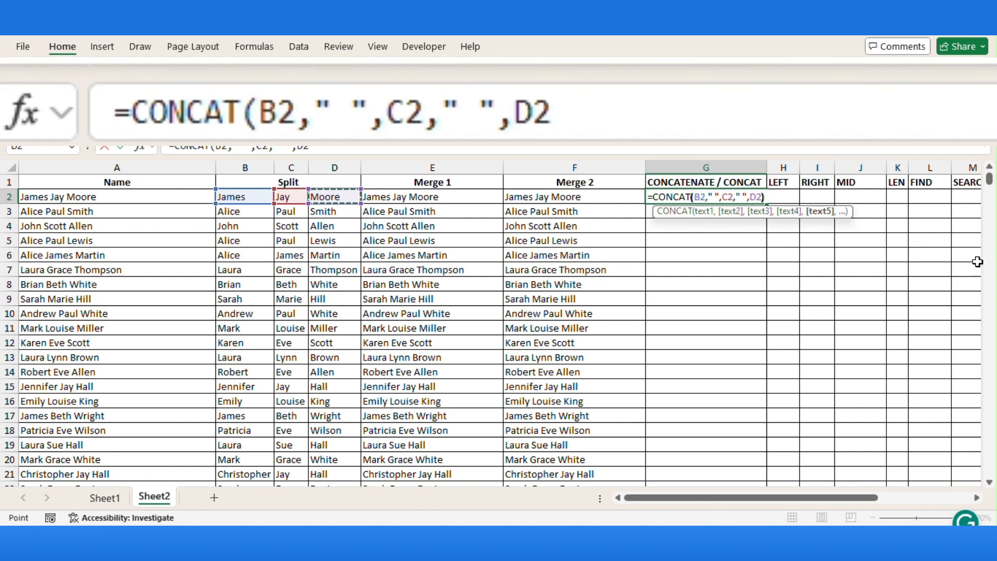
key("ctrl+Return")
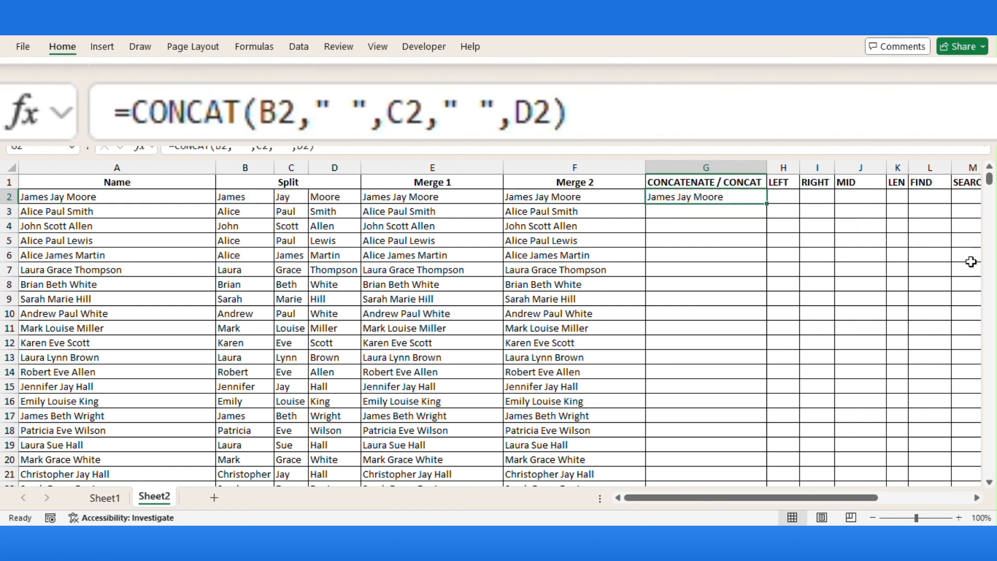
Fill the CONCAT formula from G2 down through all the data rows of column G.
double_click(767, 204)
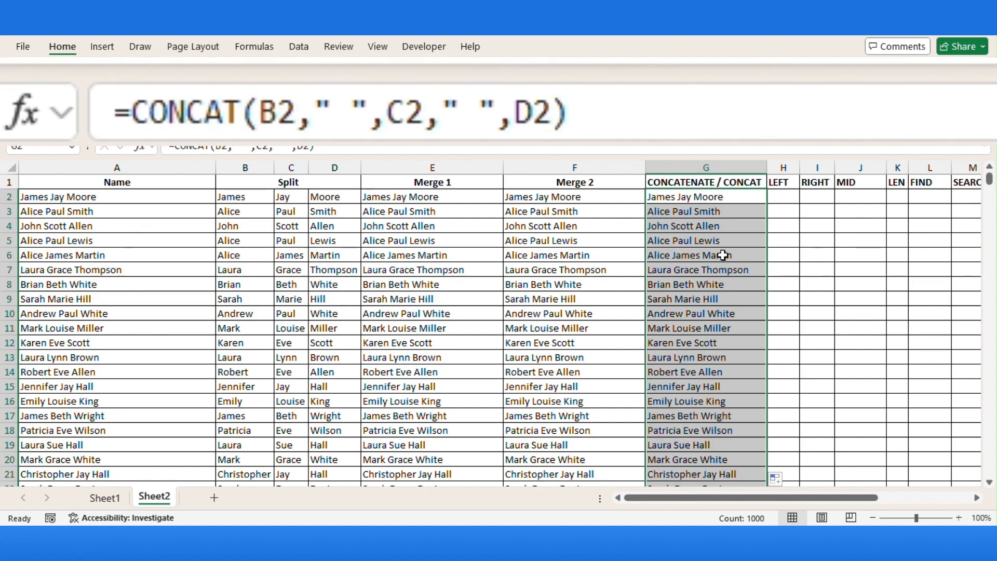
scroll(719, 257, "down", 13)
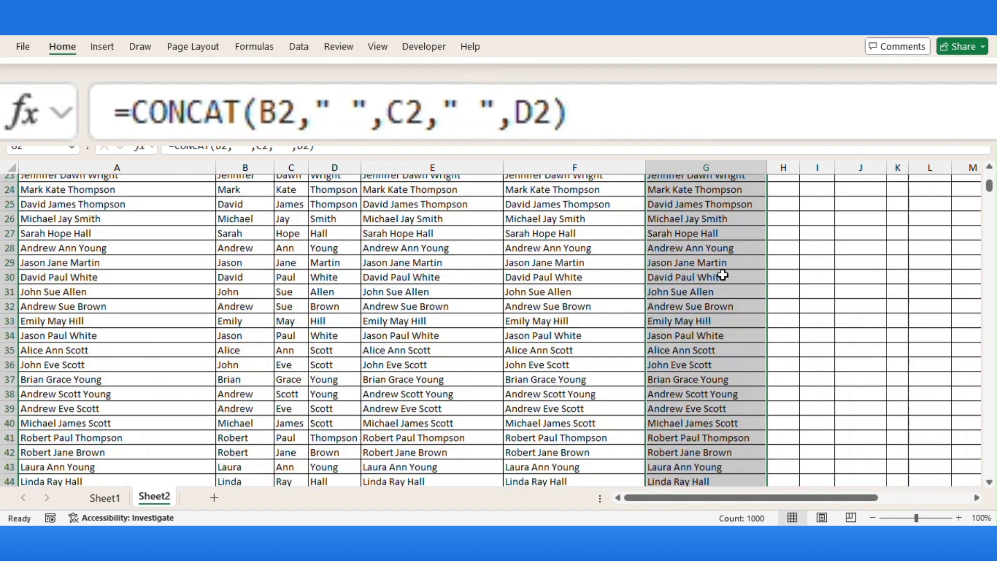
left_click(716, 270)
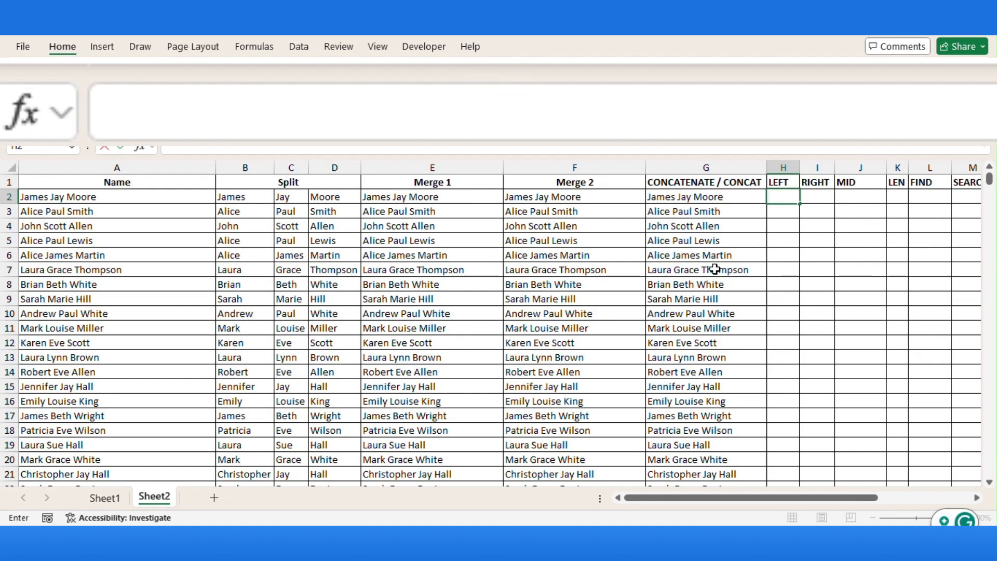
Enter =LEFT(G2,3) in H2 to extract the first three characters of the joined name.
type("=left")
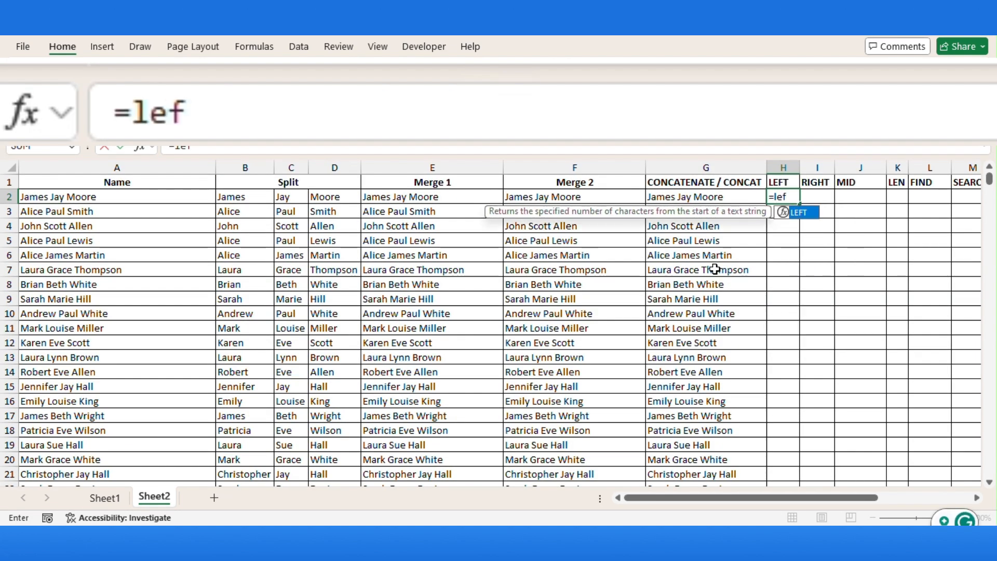
key("Tab")
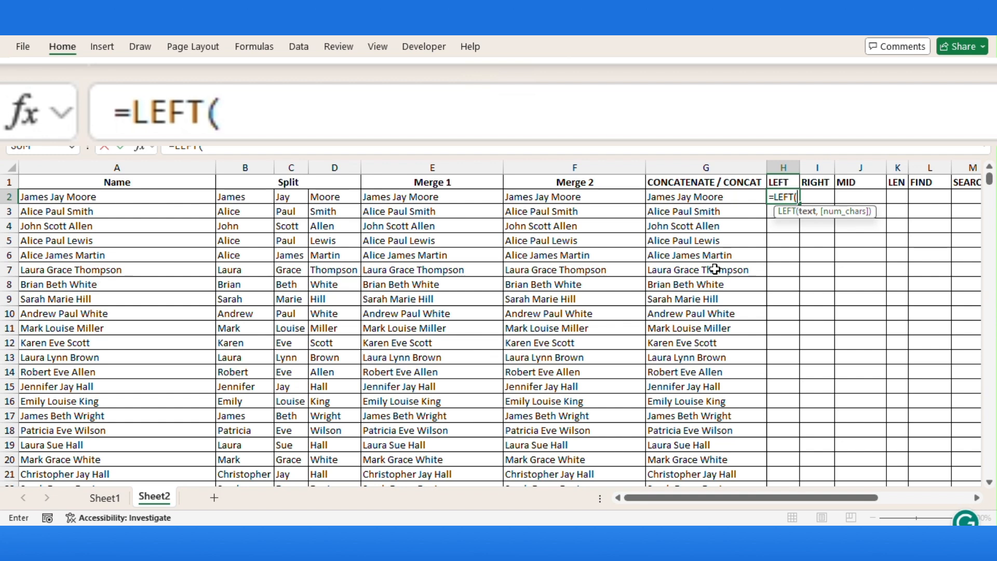
key("Left")
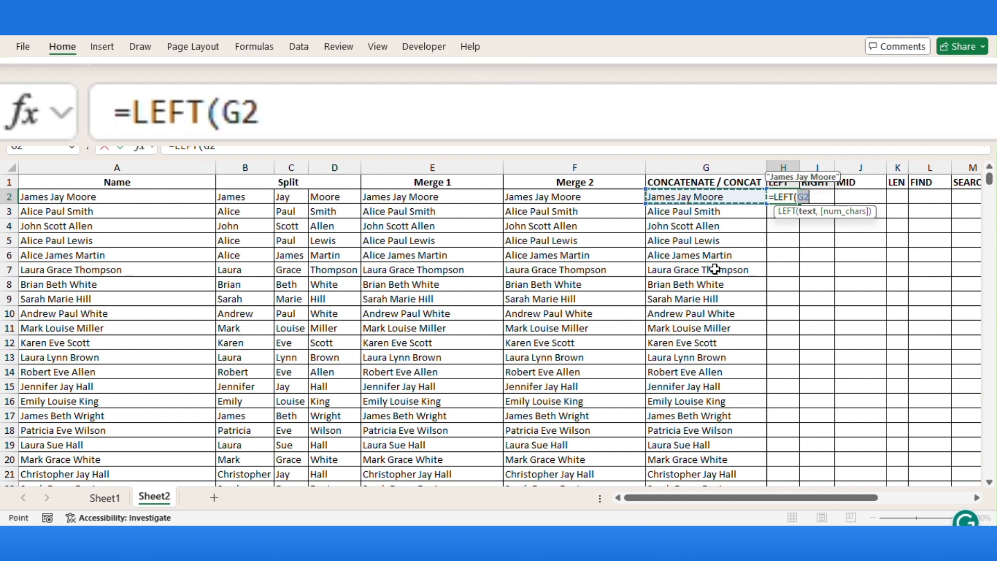
type(",")
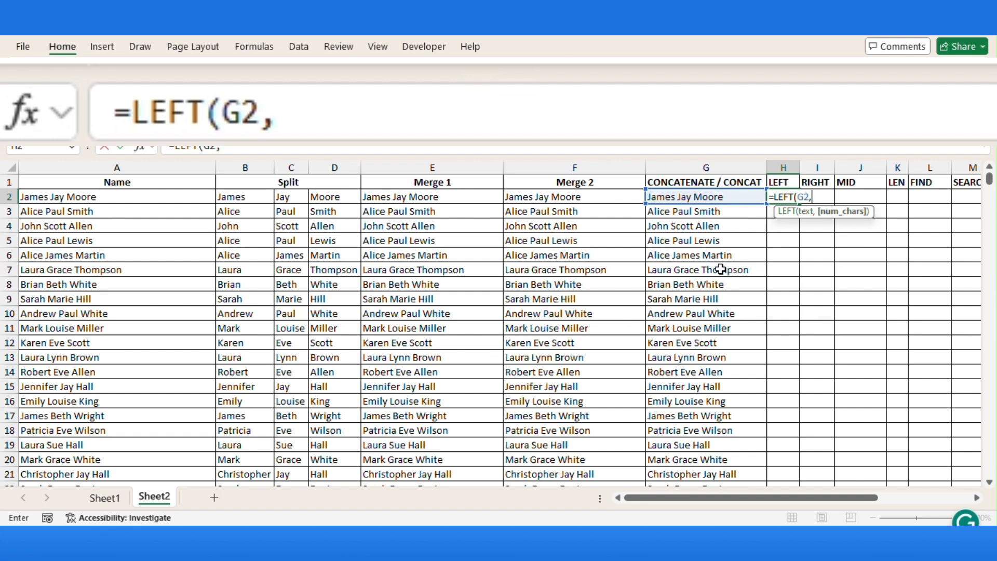
type("3")
key("Return")
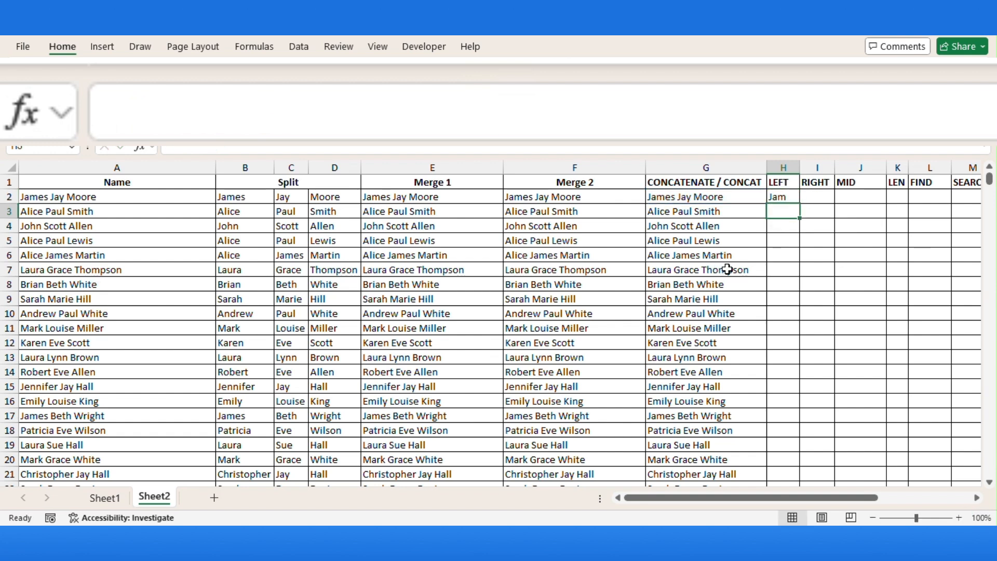
Enter =LEFT(G3,10) in H3 to extract the first ten characters of the joined name.
type("=")
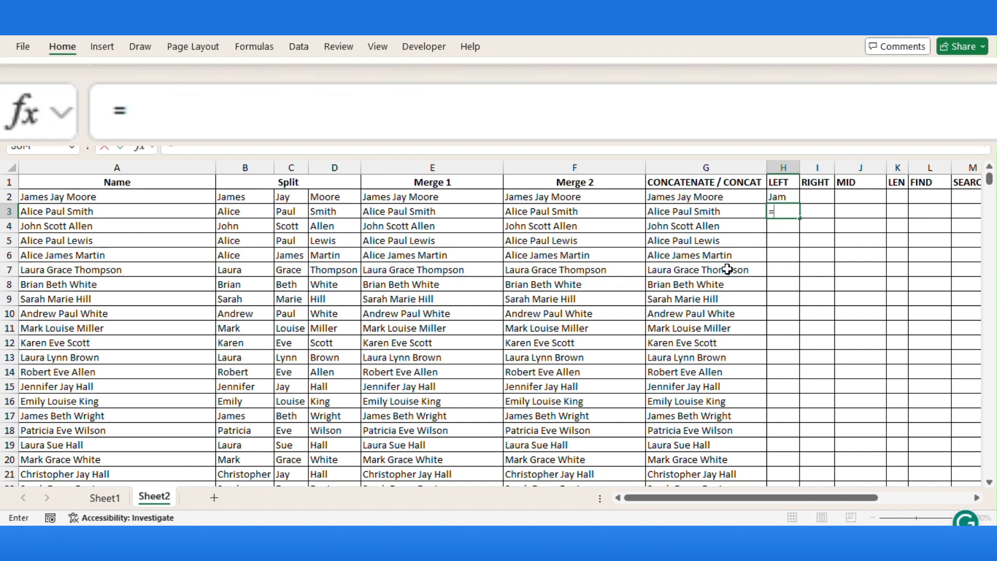
type("le")
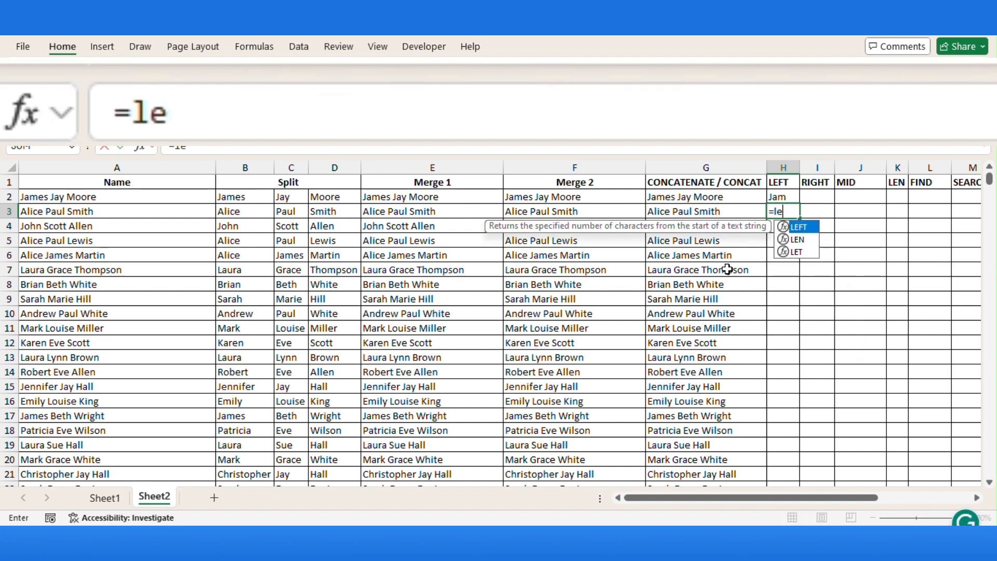
type("ft")
key("Tab")
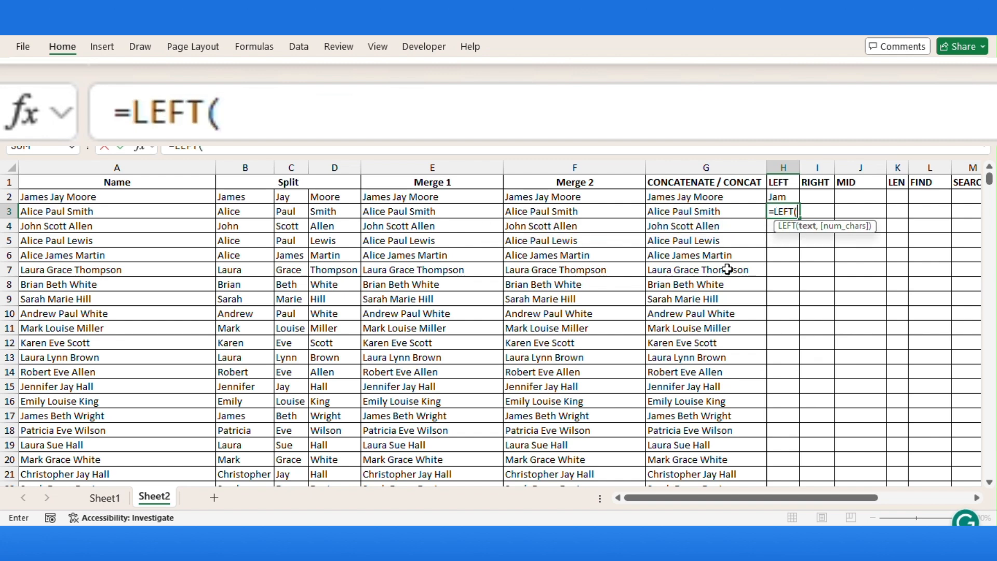
key("Left")
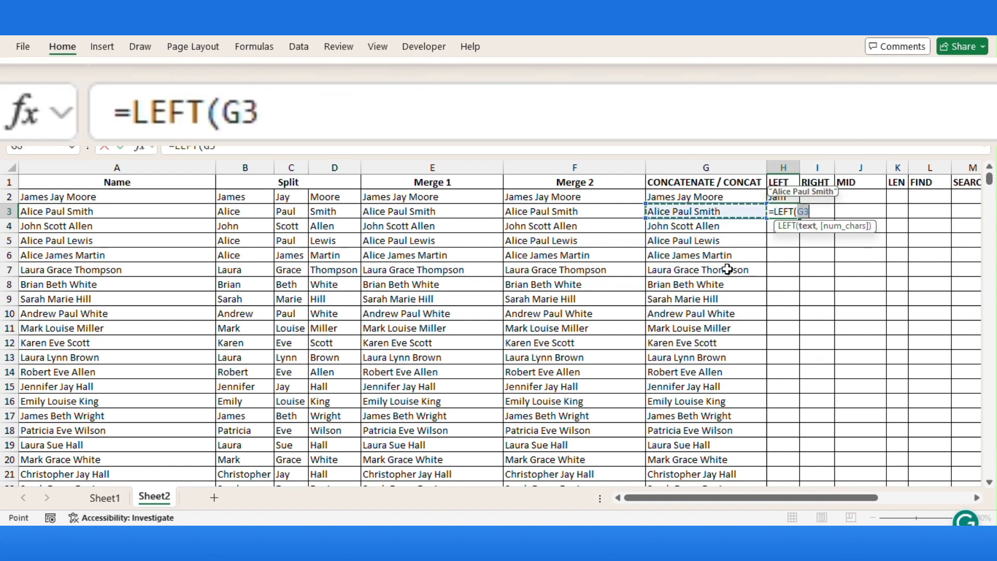
type(",10")
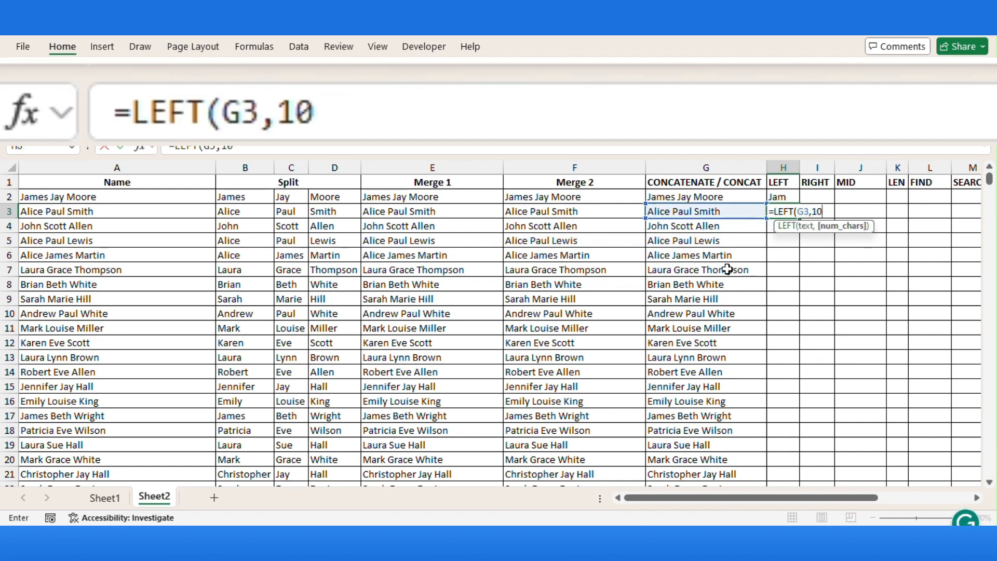
key("Return")
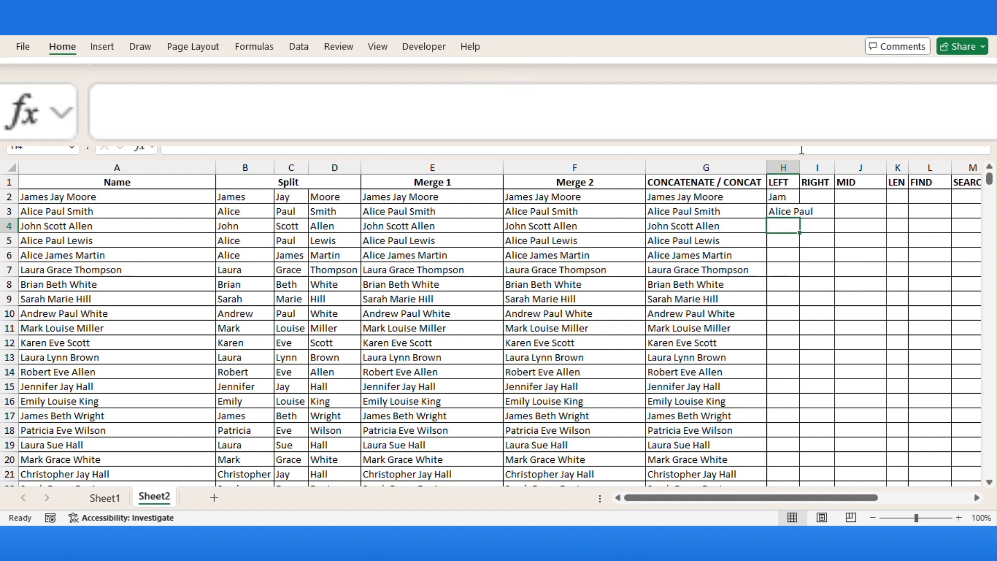
Autofit the width of column H and fill the LEFT formulas of H2:H3 down through all the data rows.
left_click(784, 168)
double_click(800, 167)
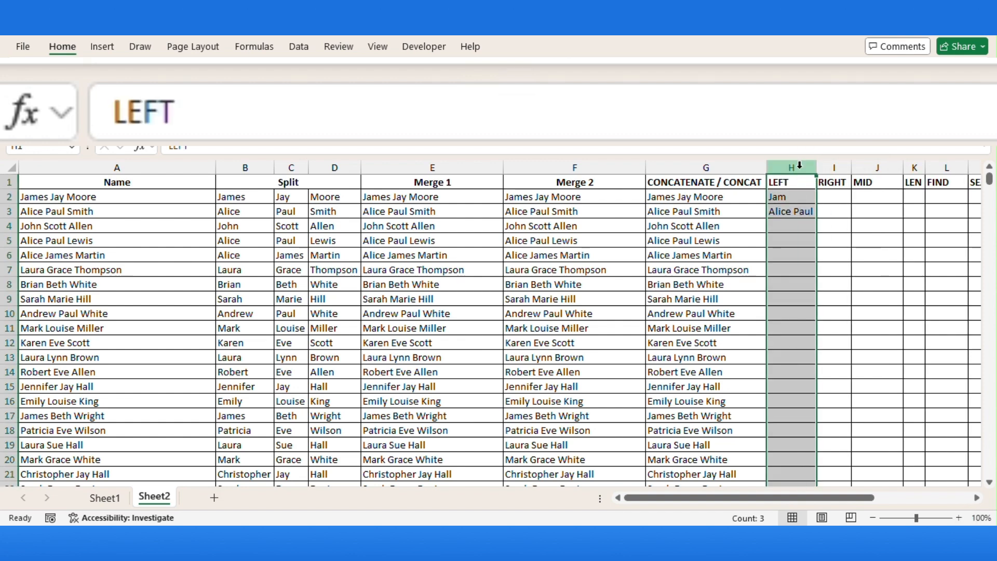
left_click_drag(788, 197, 787, 208)
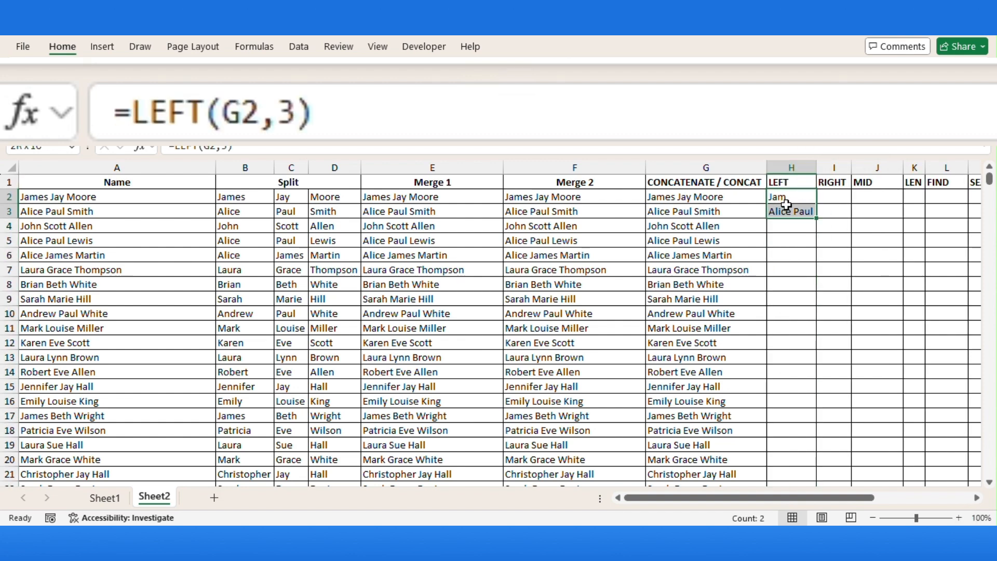
double_click(817, 217)
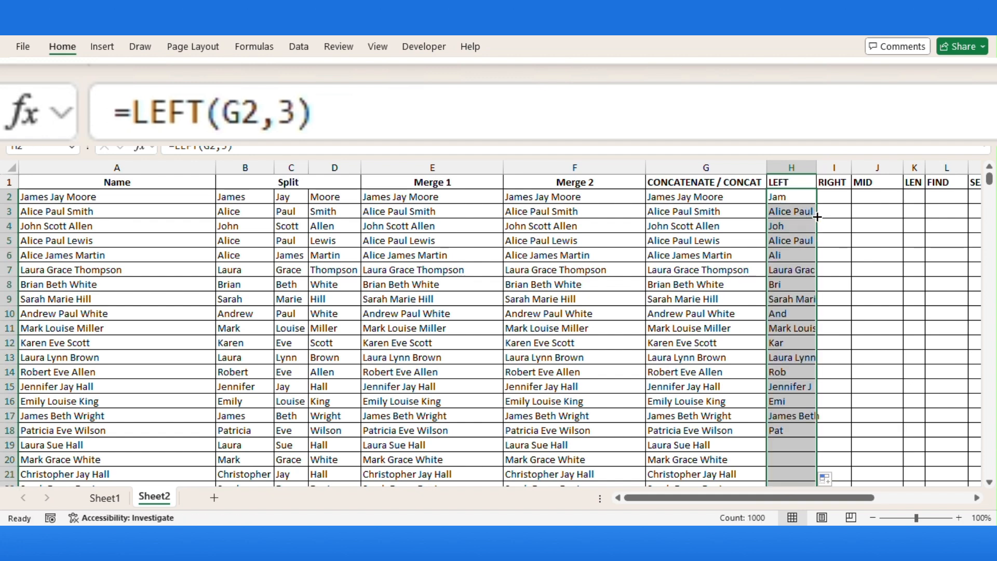
left_click(793, 236)
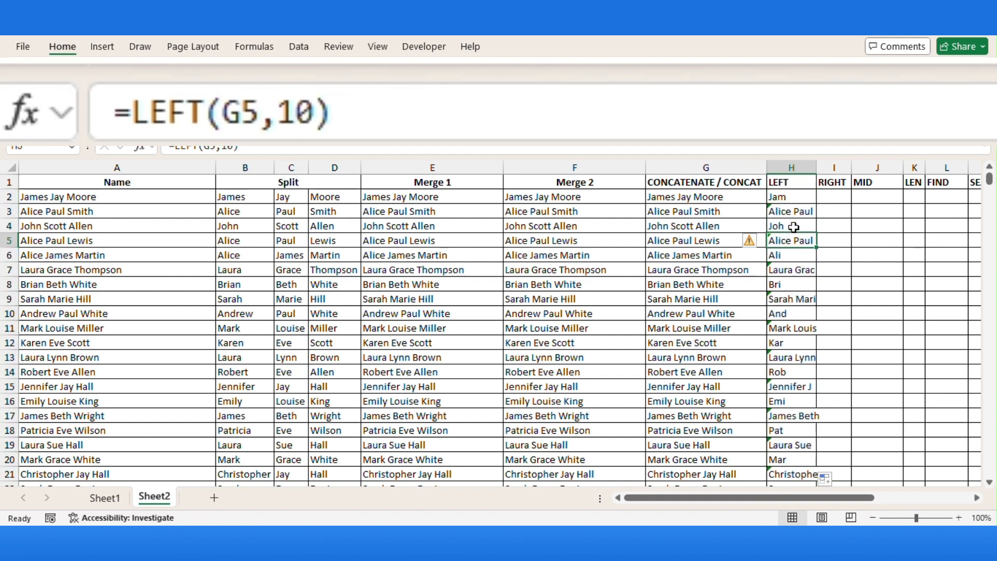
left_click(787, 387)
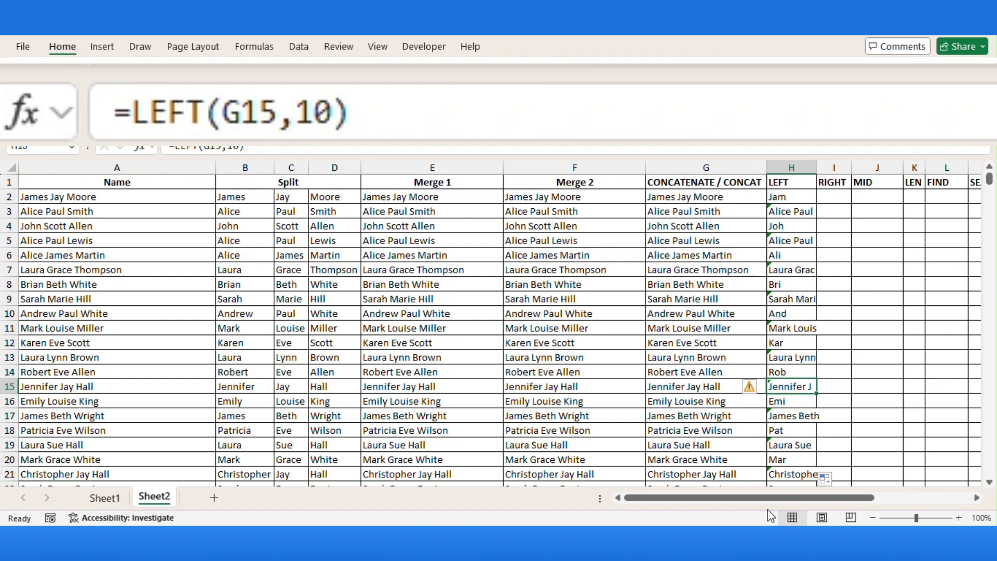
Enter =RIGHT(G2,5) in I2 to extract the last five characters of the joined name.
left_click(842, 195)
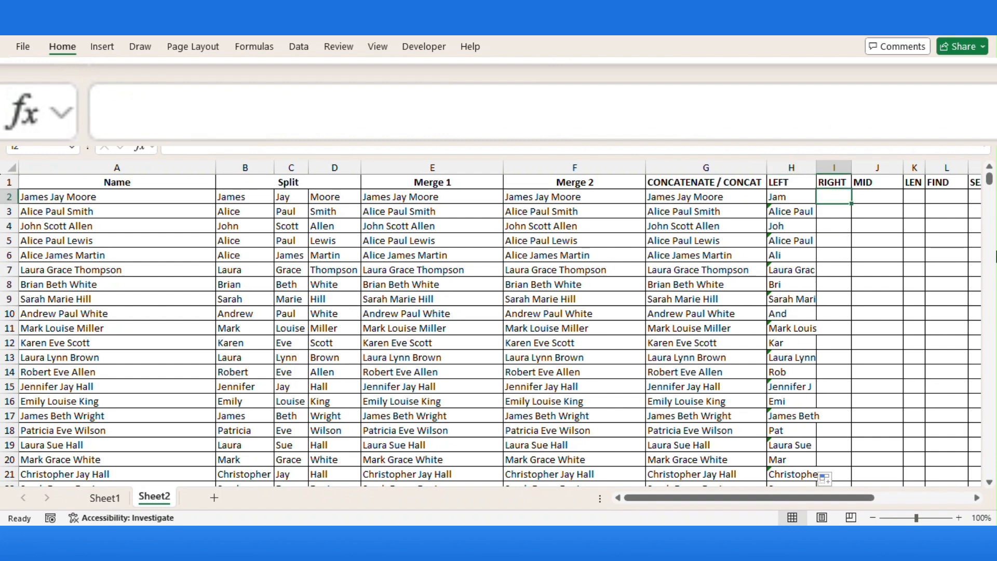
type("=")
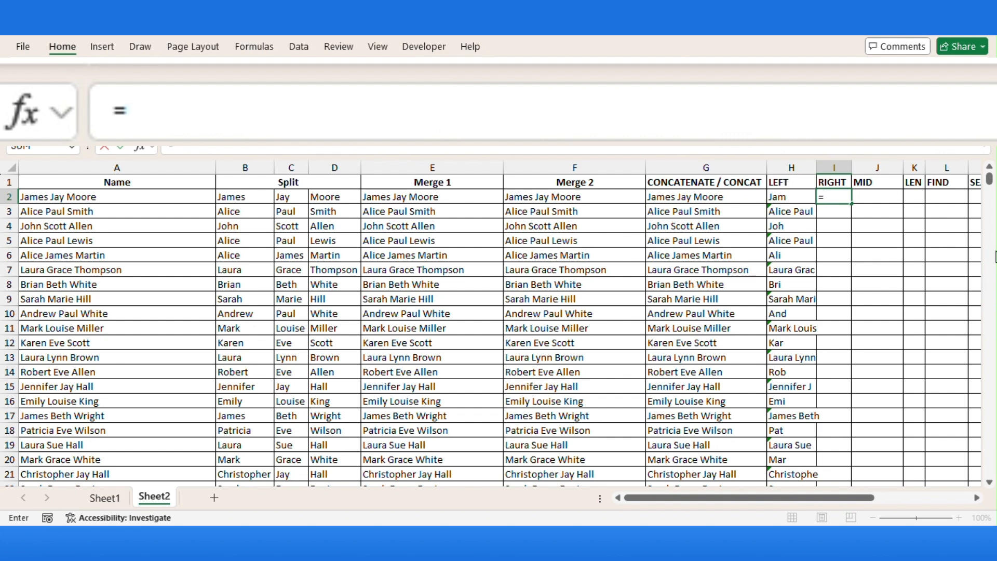
type("right")
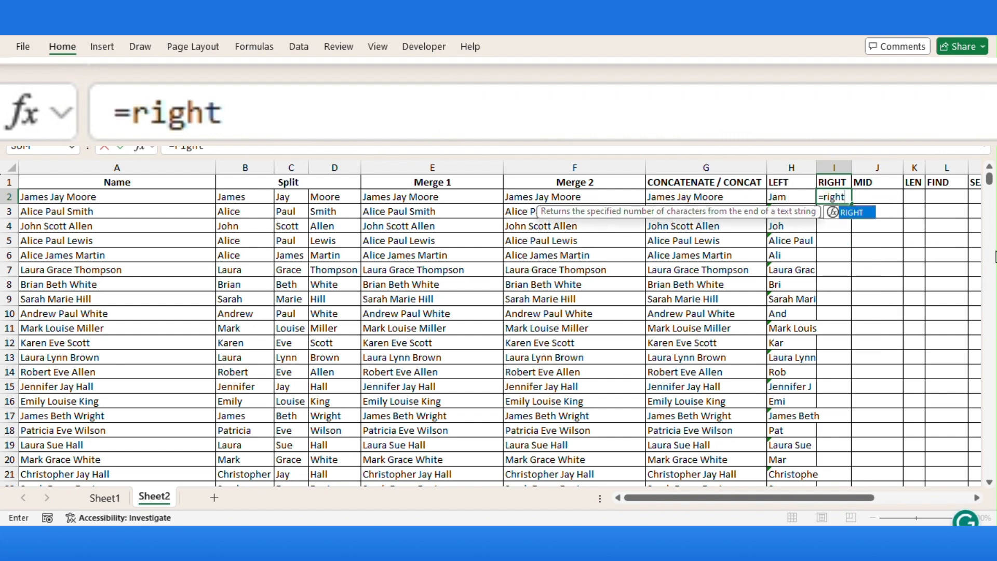
key("Tab")
key("Left")
key("Left")
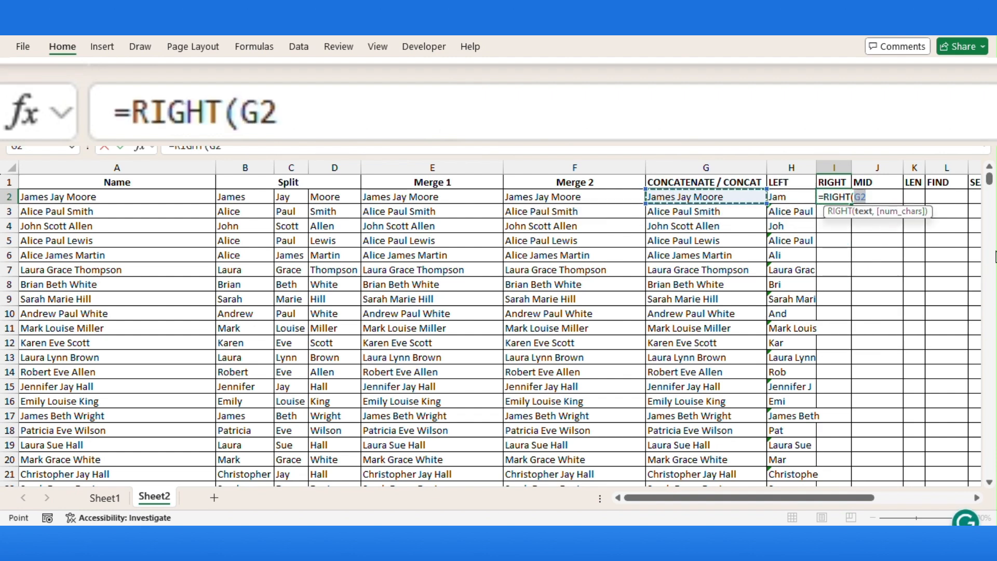
type(",")
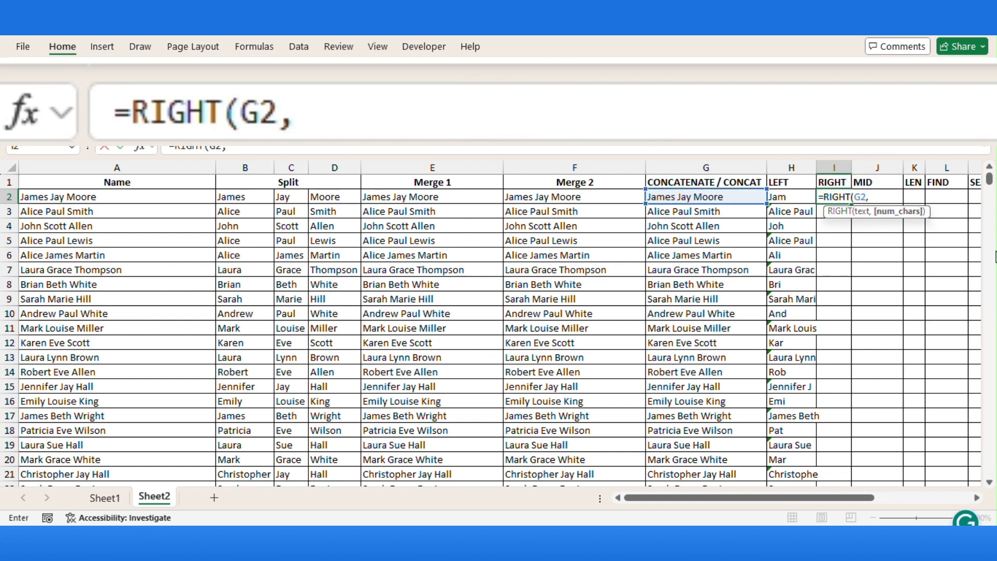
type("5")
key("Return")
key("Up")
Enter =RIGHT(G3,9) in I3 to extract the last nine characters of the joined name.
key("Down")
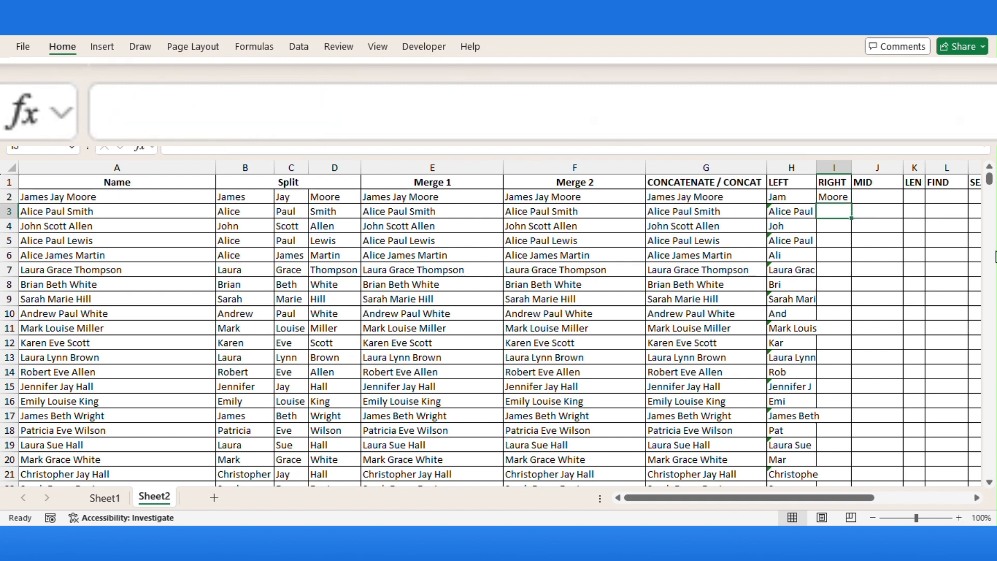
type("=r")
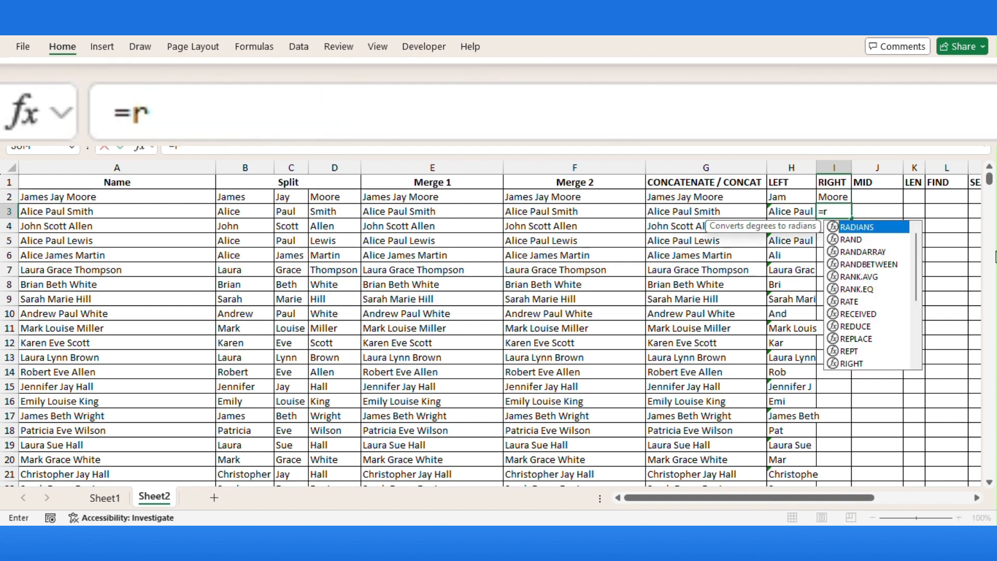
type("ight")
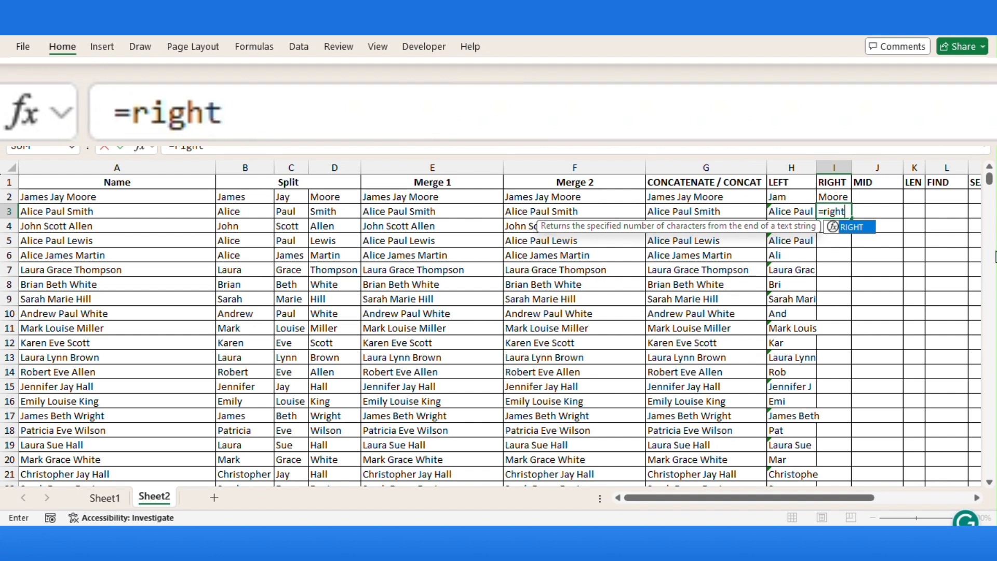
key("Tab")
key("Left")
key("Left")
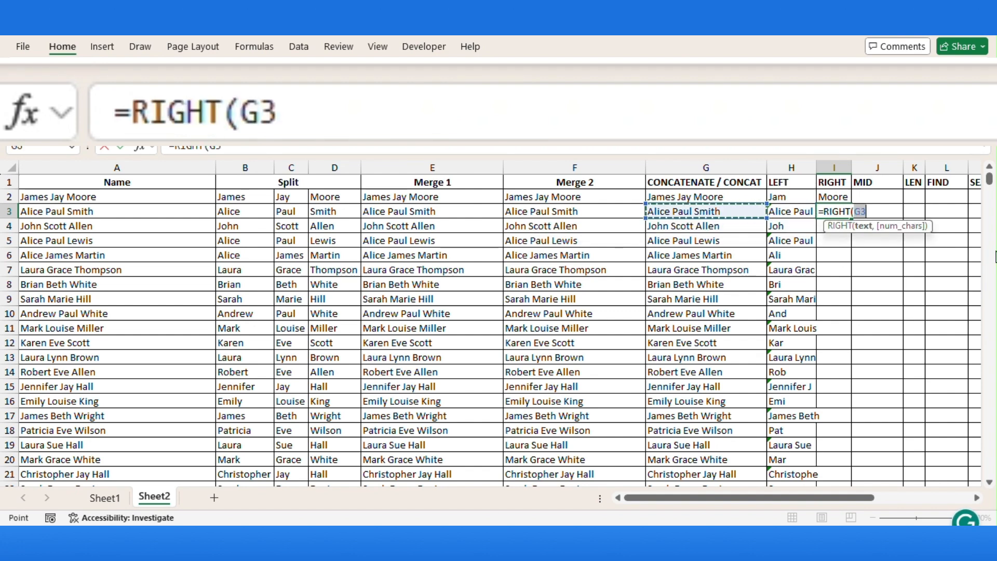
type(",9")
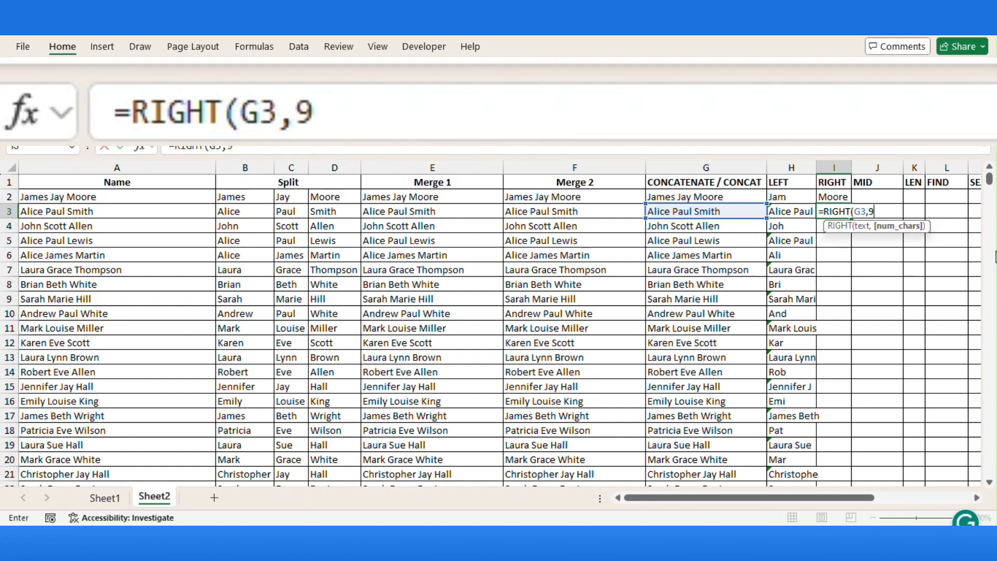
key("Return")
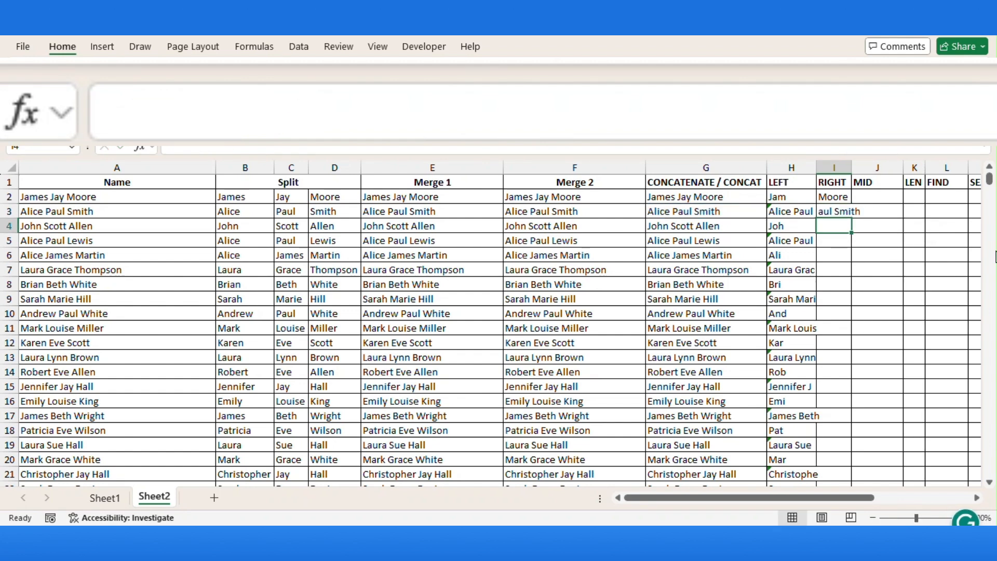
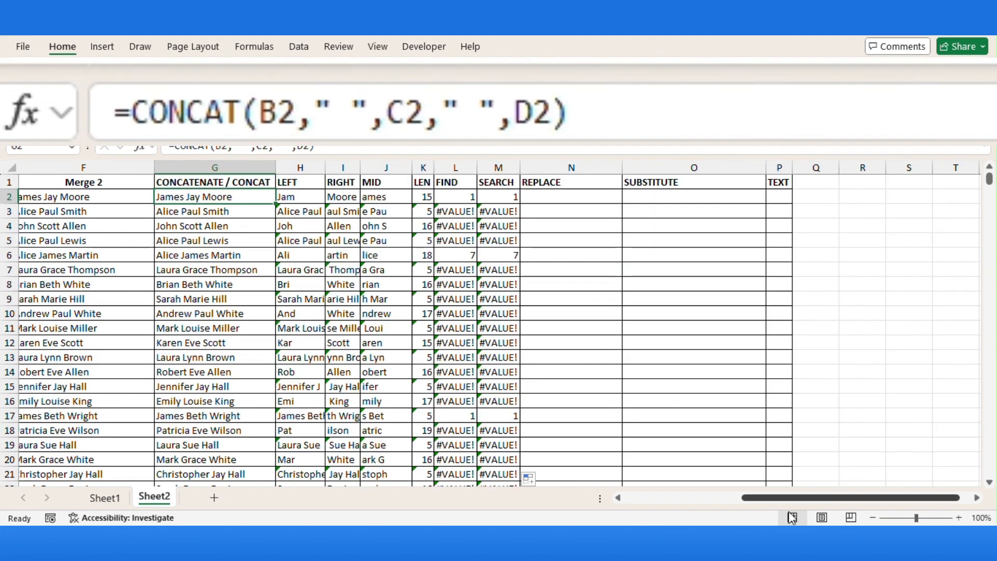
Change the initial letter of the first name in B2 to a lowercase j.
left_click_drag(817, 499, 655, 497)
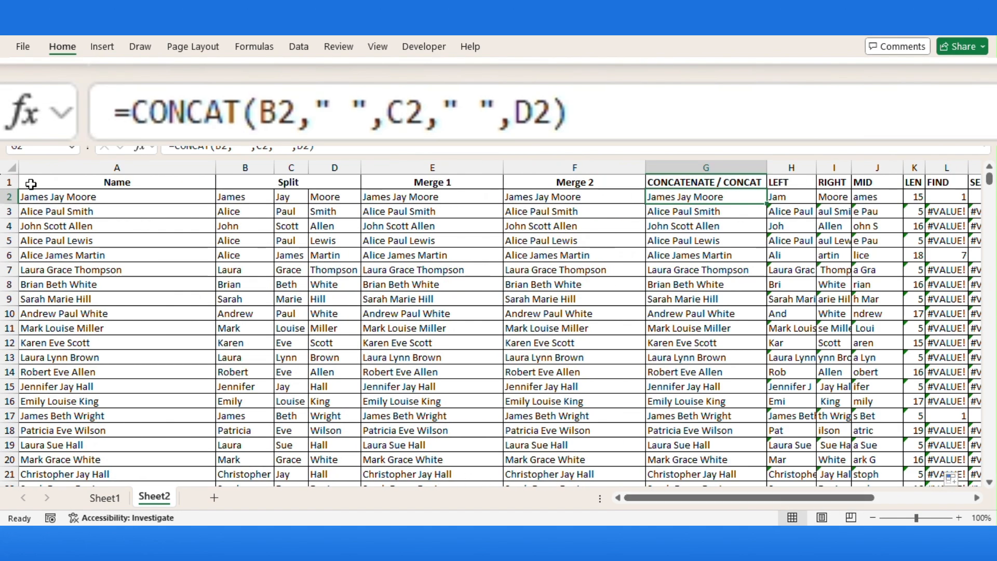
left_click(232, 197)
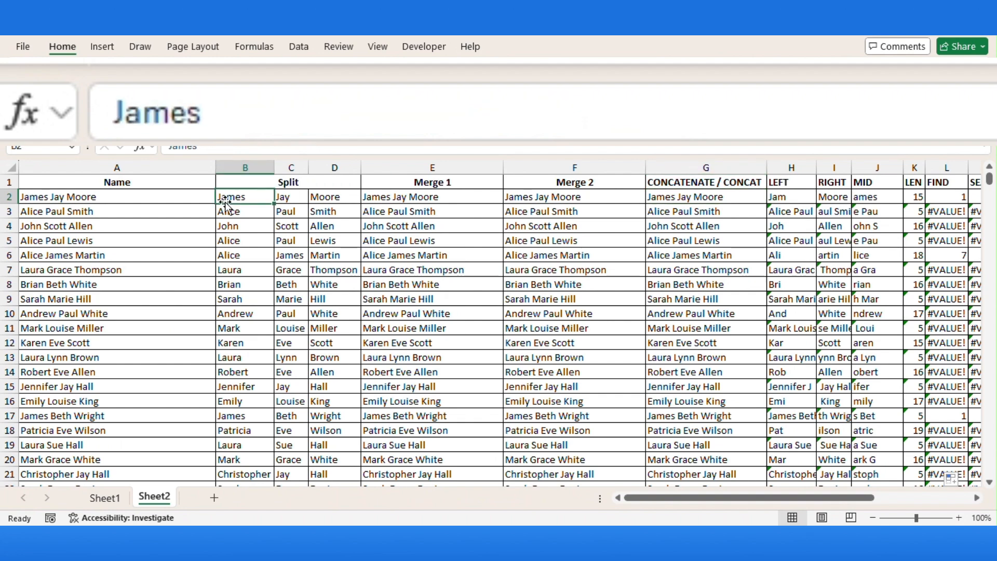
left_click(129, 112)
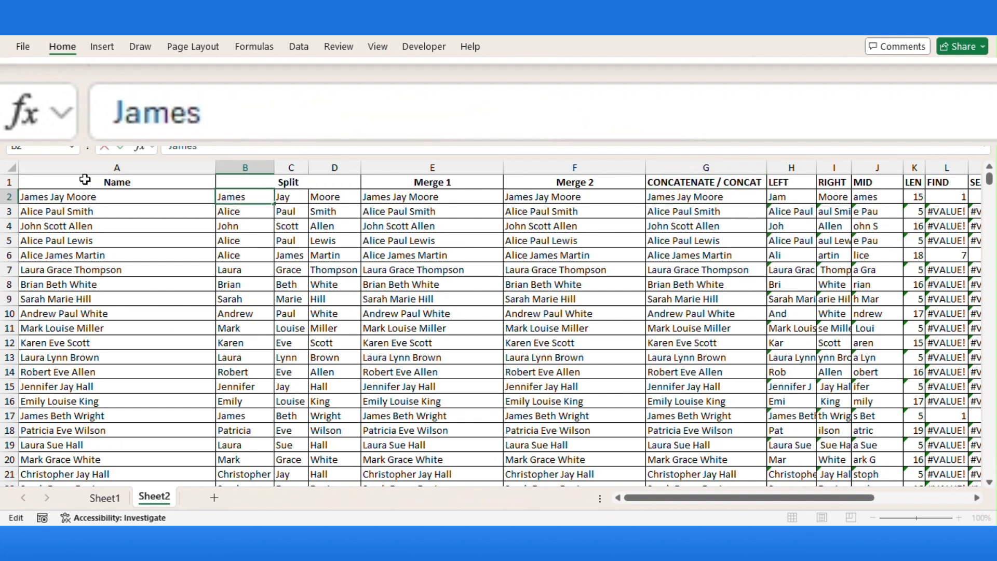
key("BackSpace")
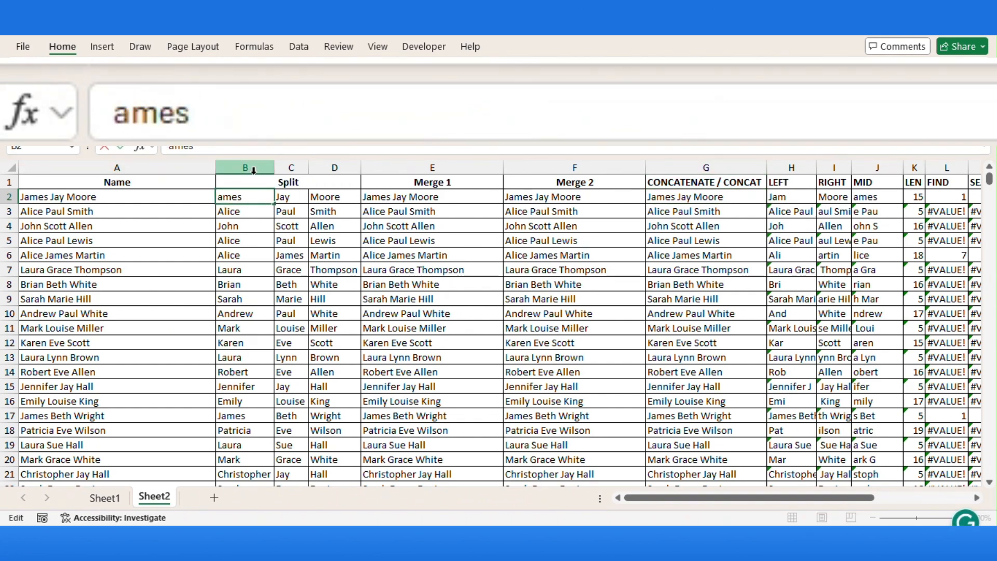
type("j")
key("Return")
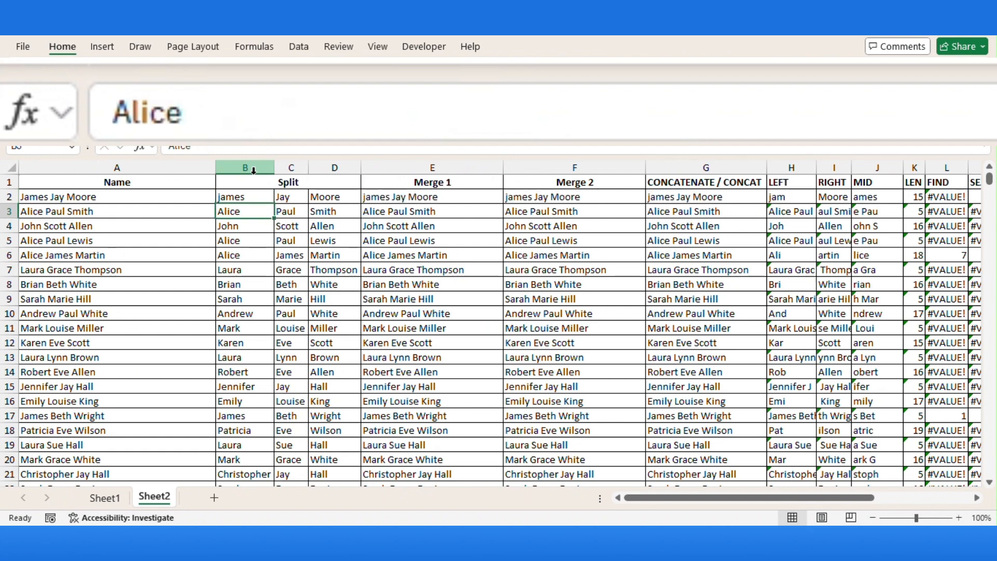
Compare the FIND formula and result in L2 with the SEARCH formulas and results in M2:M6.
key("Up")
key("Right")
key("Right")
key("Right")
key("Right")
key("Right")
key("Right")
key("Right")
key("Right")
key("Right")
key("Right")
key("Right")
key("Right")
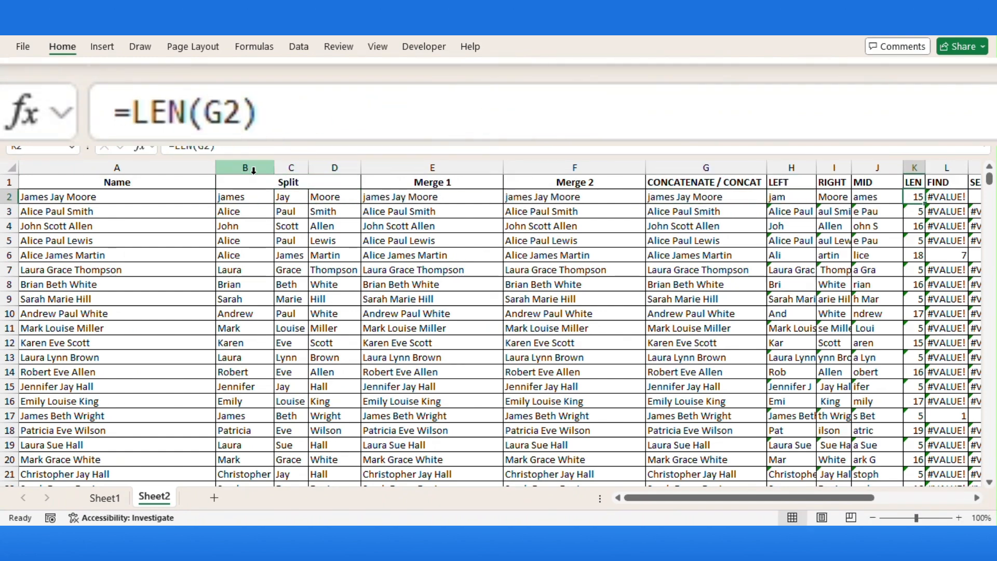
key("Right")
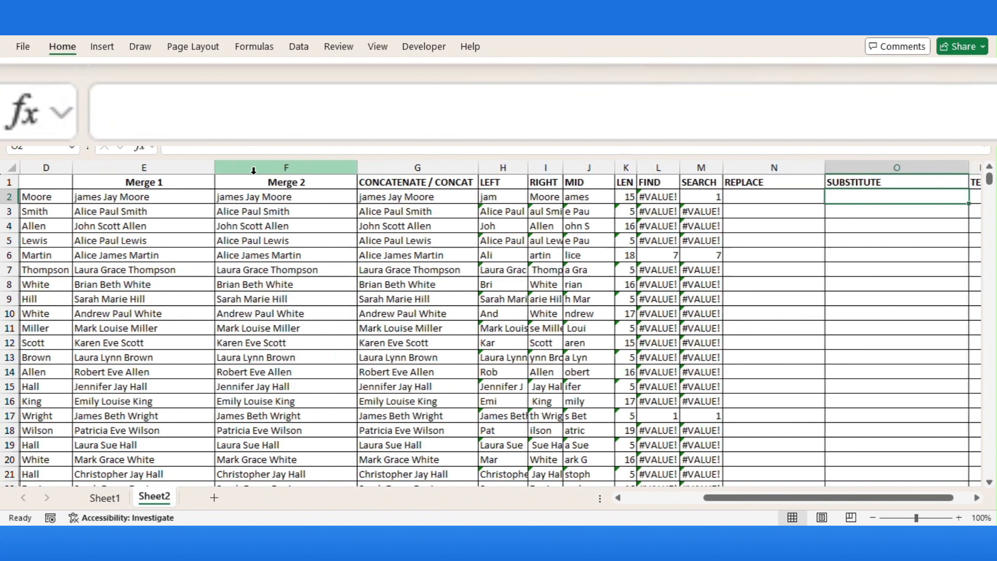
key("Left")
key("Left")
key("Left")
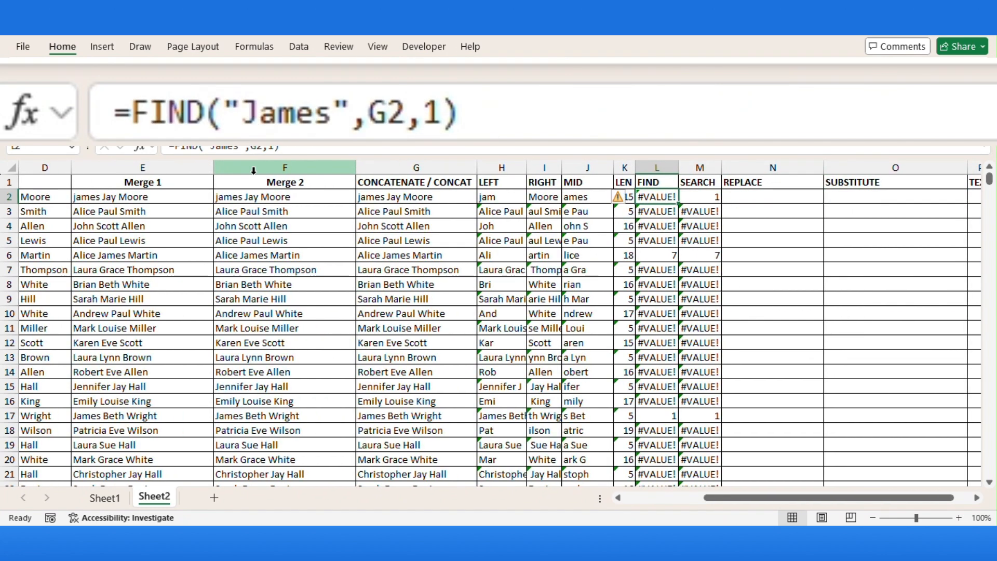
key("Right")
key("Down")
key("Down")
key("Down")
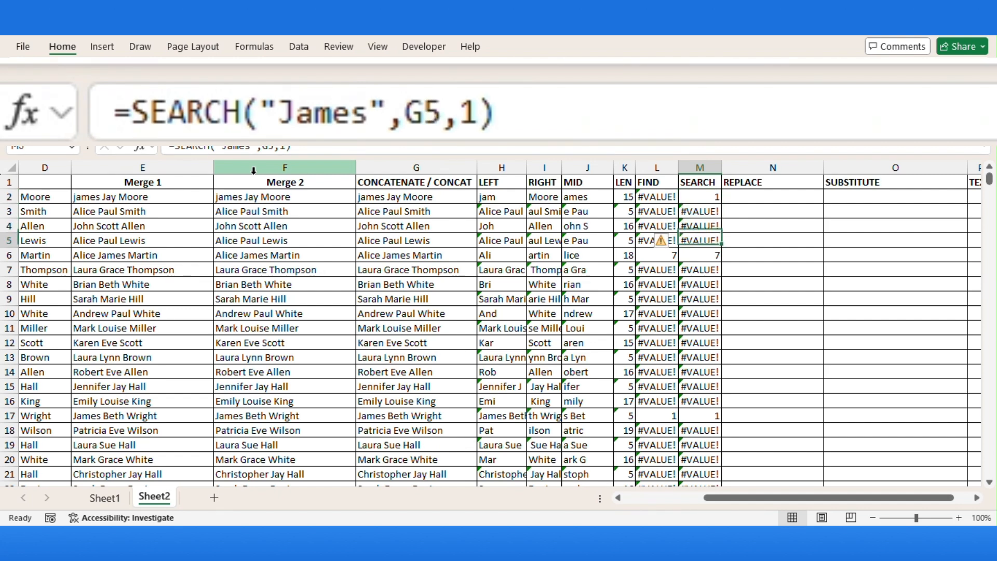
key("Down")
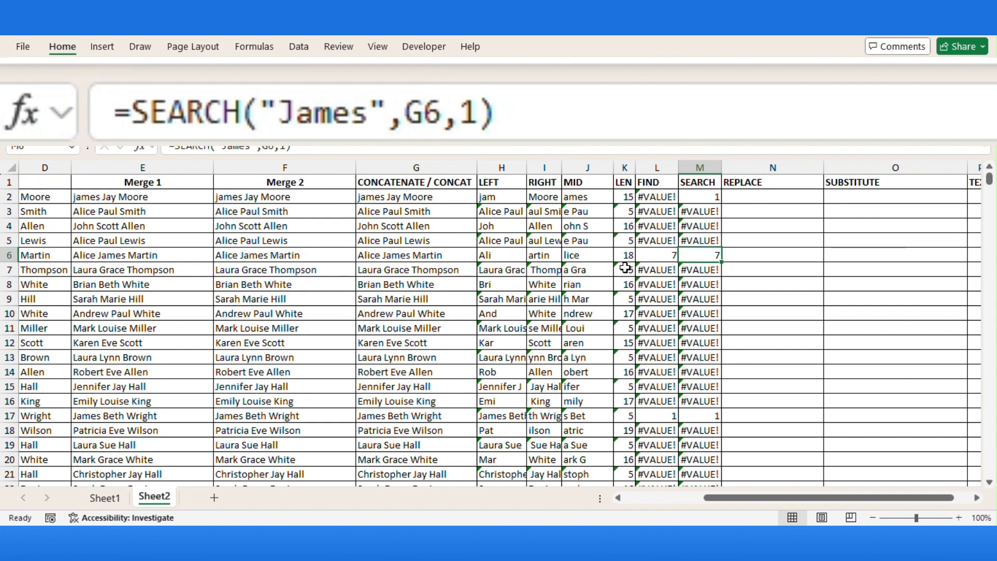
Enter a REPLACE formula in N2 swapping five characters of G2 from position 1 for a new first name, and fill it down column N.
left_click(771, 198)
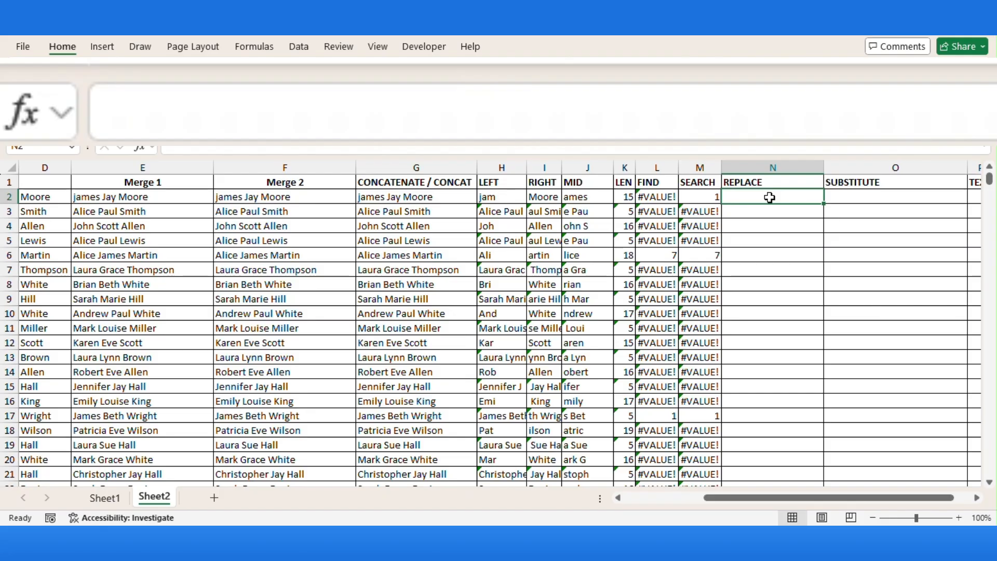
type("=")
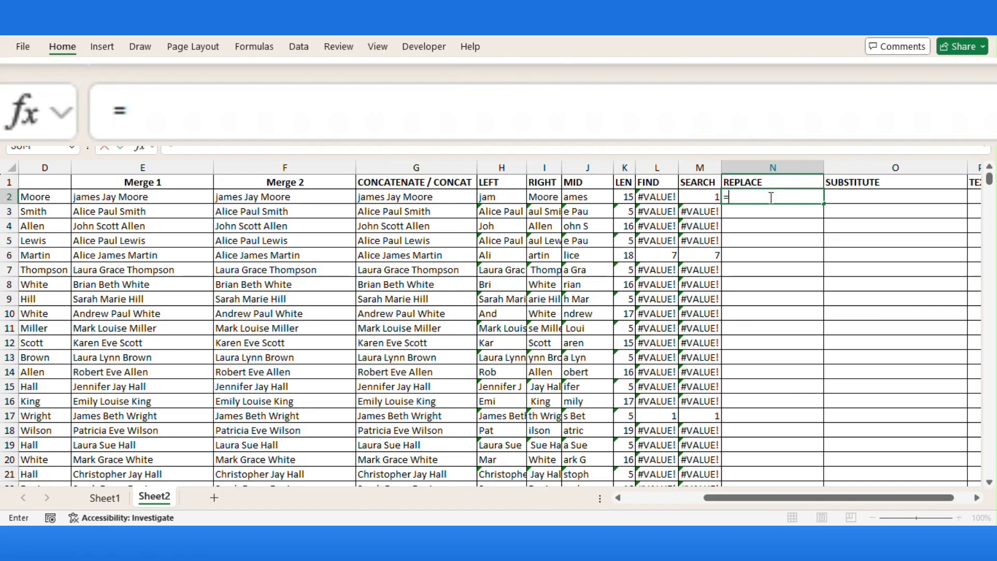
type("replace")
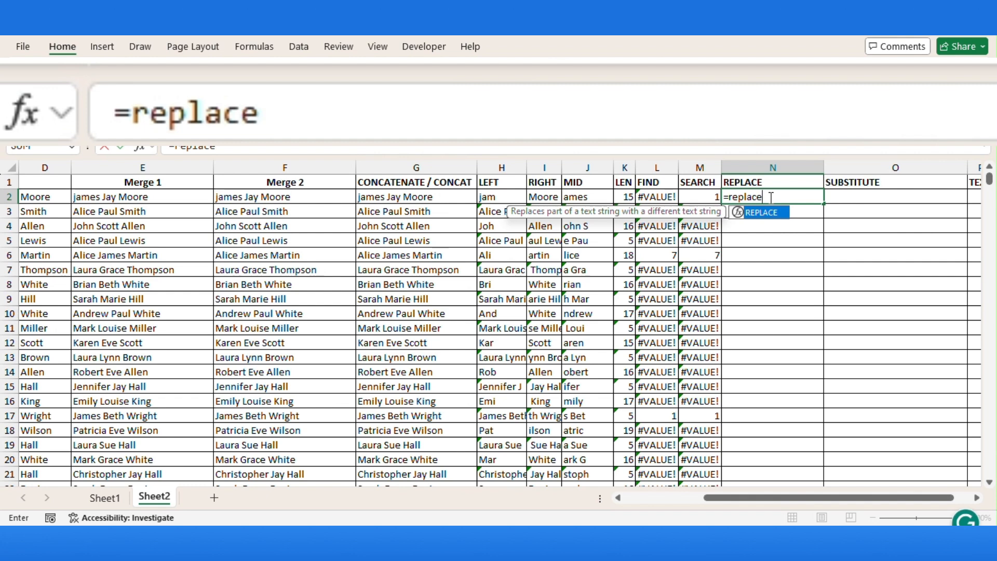
key("Tab")
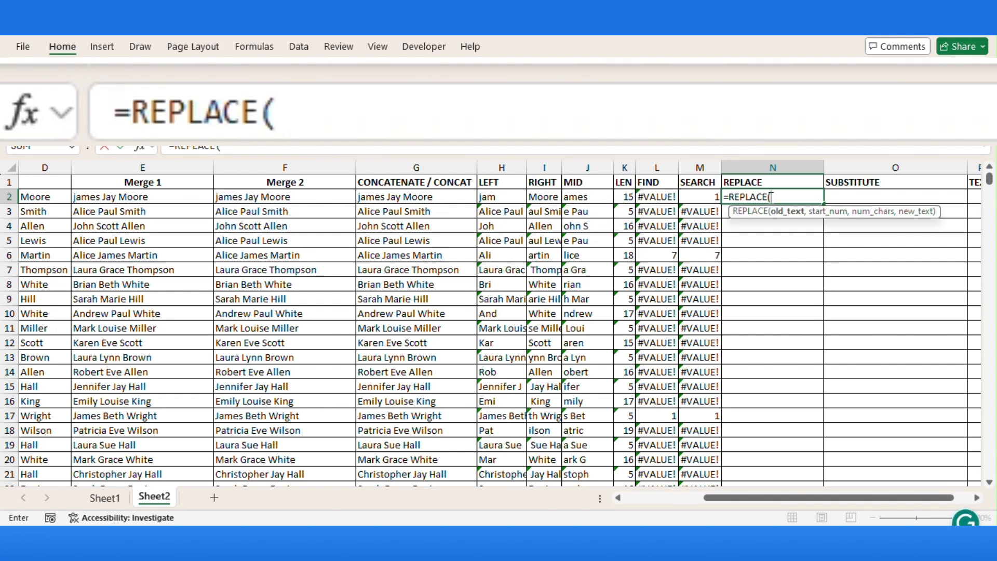
key("Left")
key("Left")
key("Left")
key("Left")
key("Left")
key("Left")
key("Left")
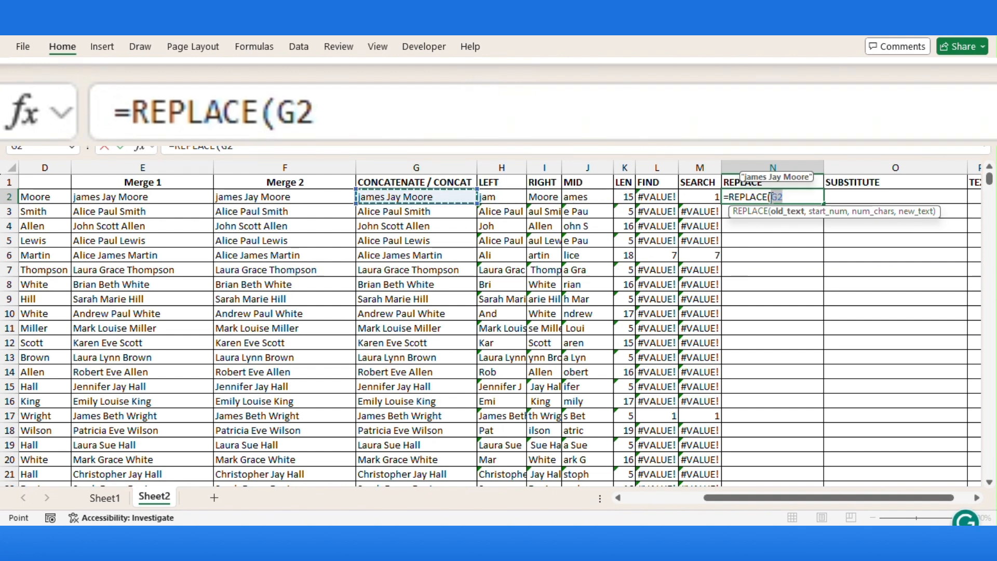
type(",")
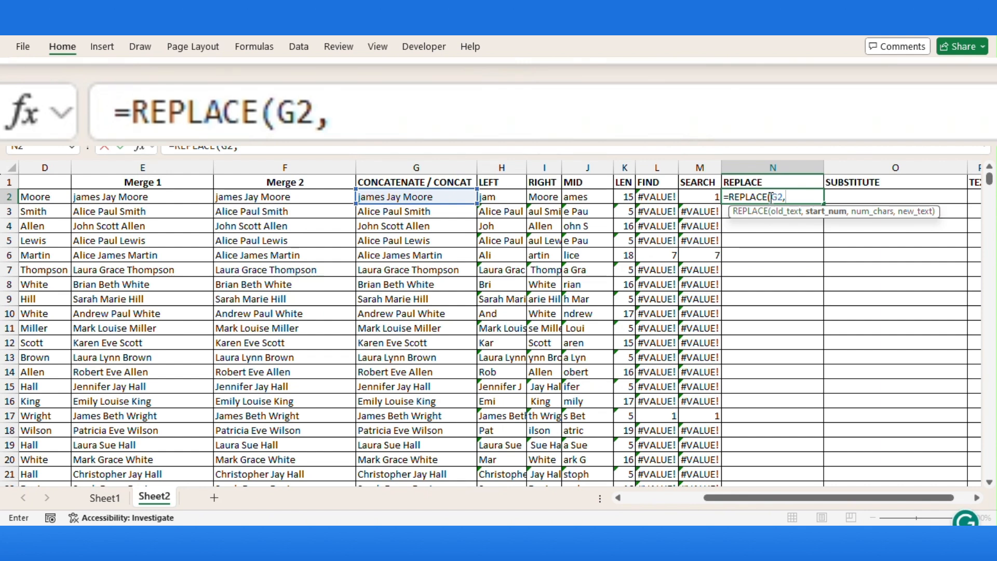
type("1,")
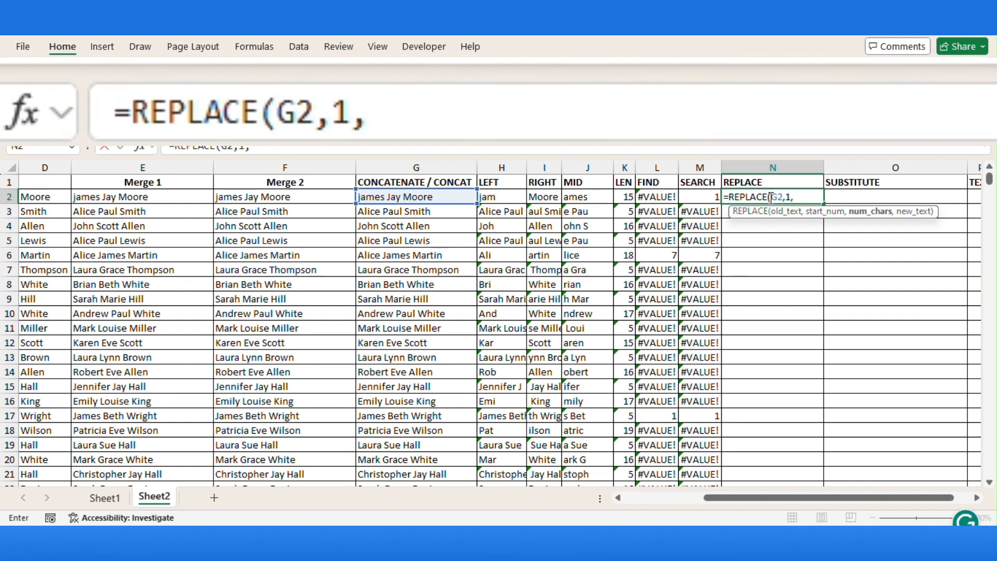
type("5,\"R")
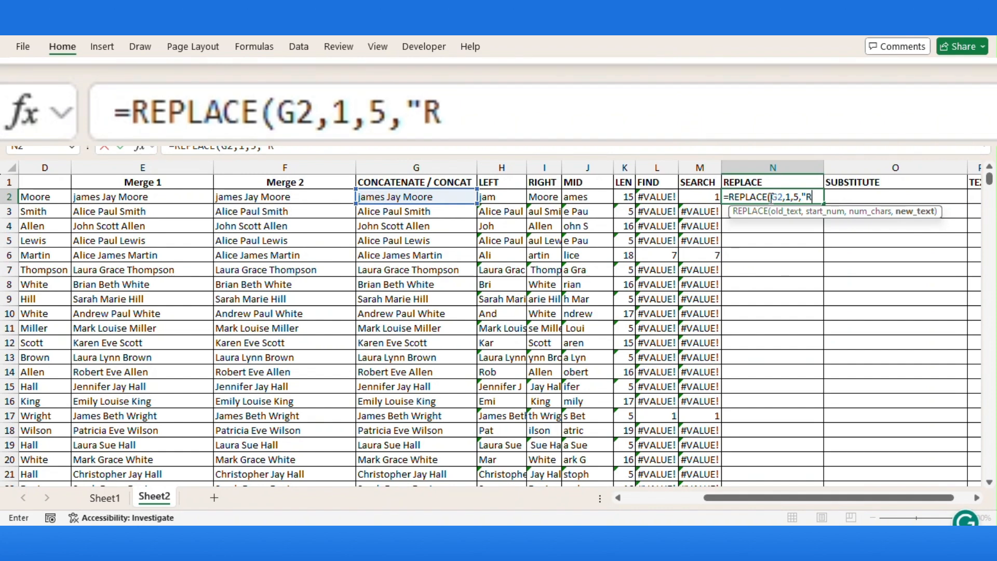
type("obe")
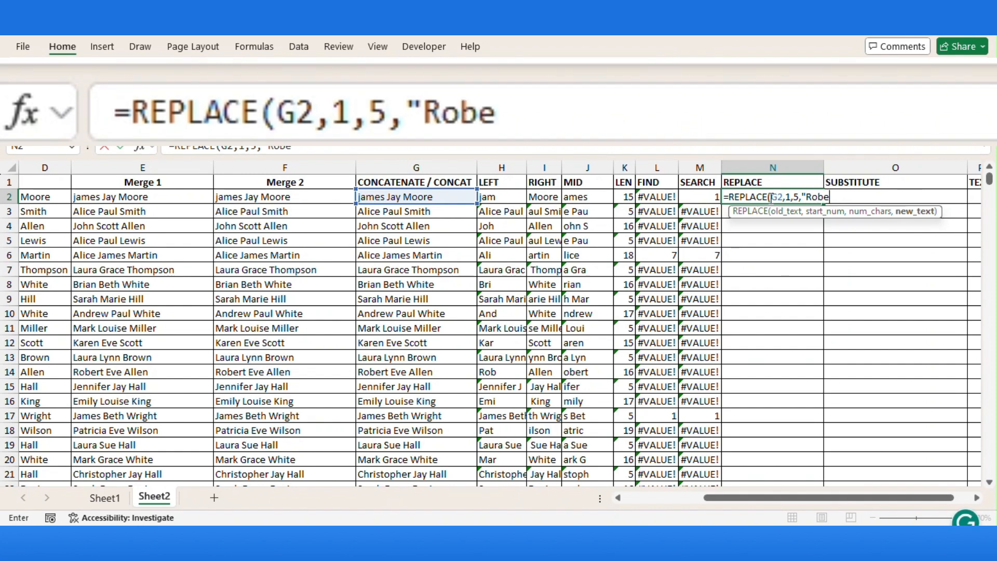
type("rt")
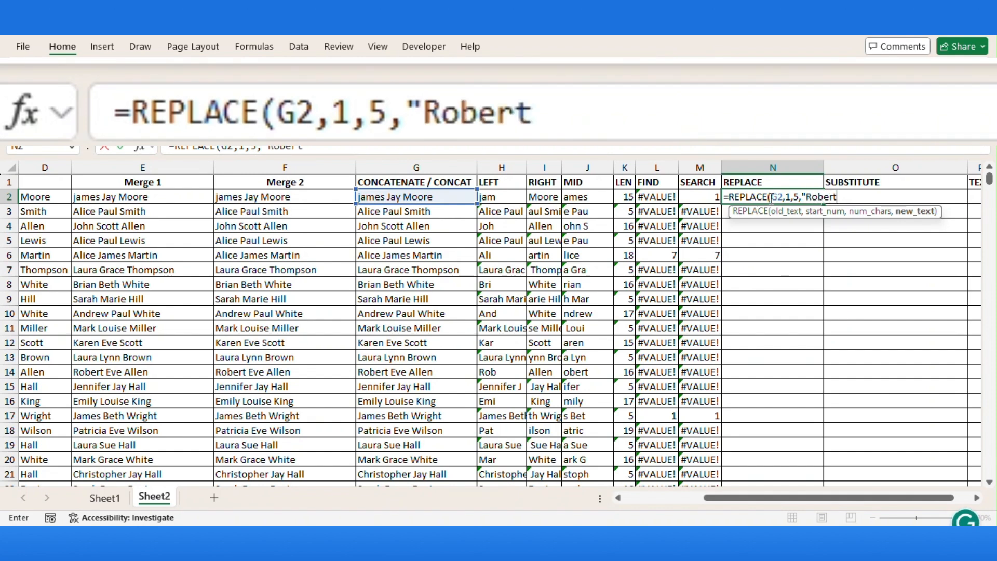
type("\")")
key("Return")
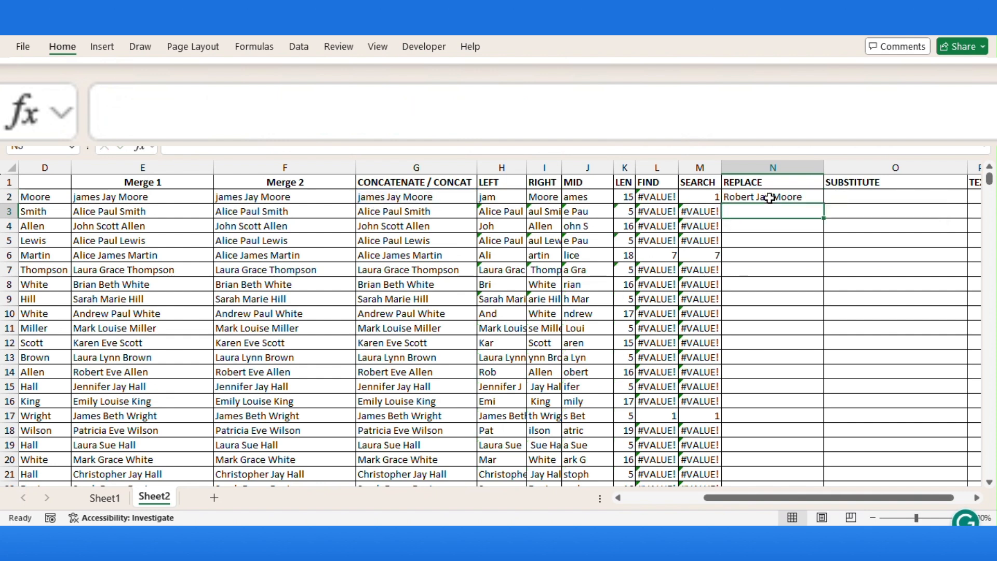
left_click(769, 198)
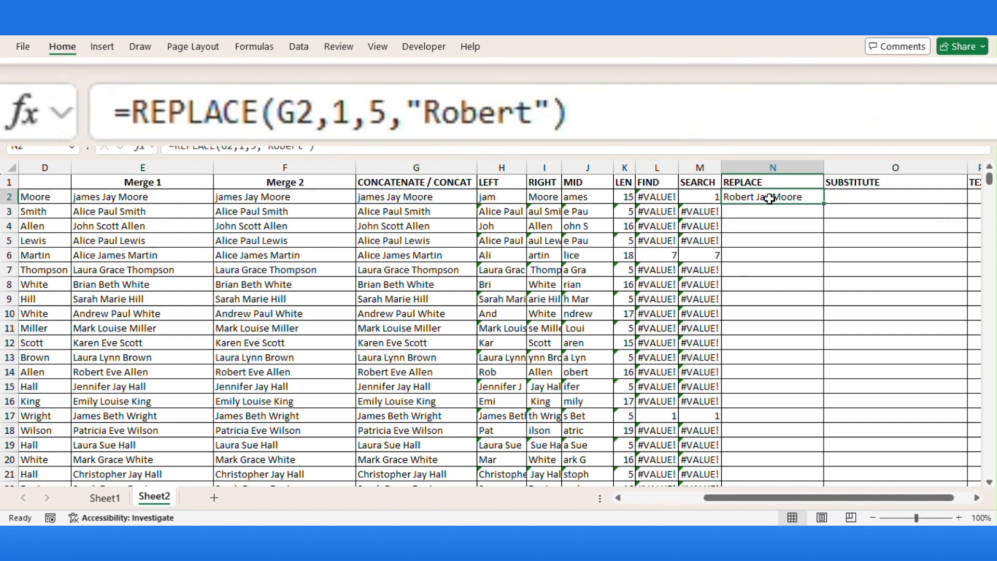
double_click(824, 203)
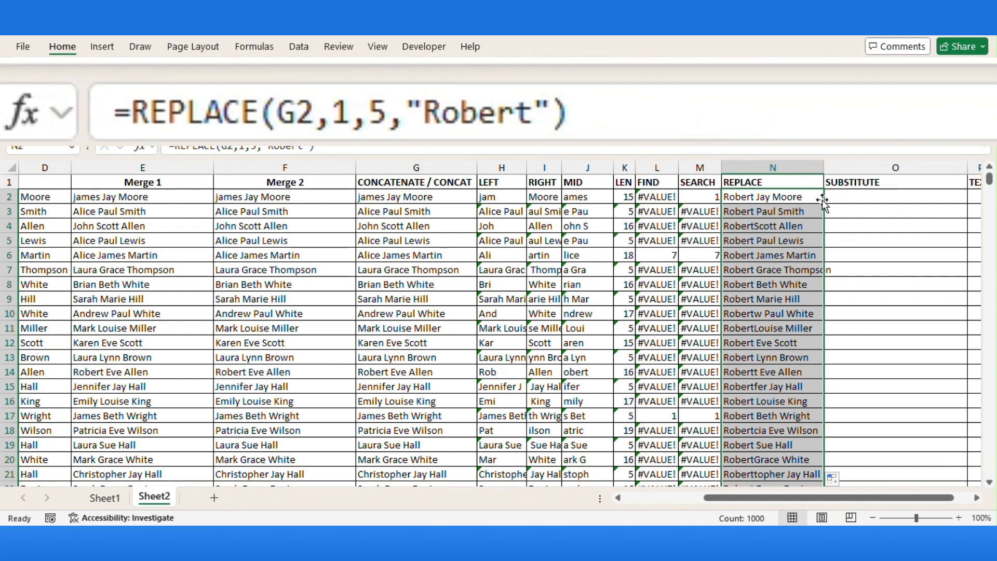
Enter a SUBSTITUTE formula in O2 that swaps one first name in G2 for another, and fill it down column O.
left_click(869, 199)
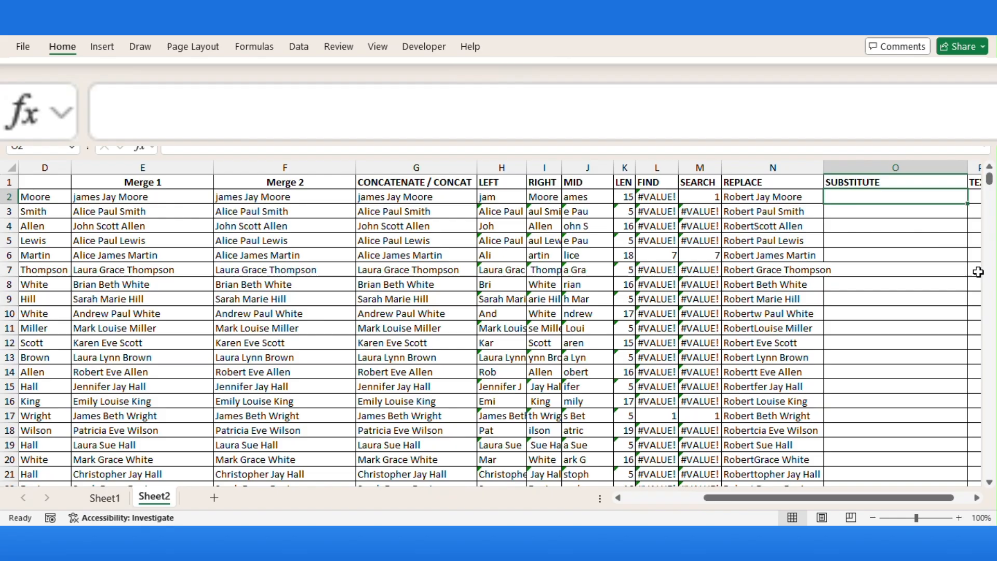
type("=sub")
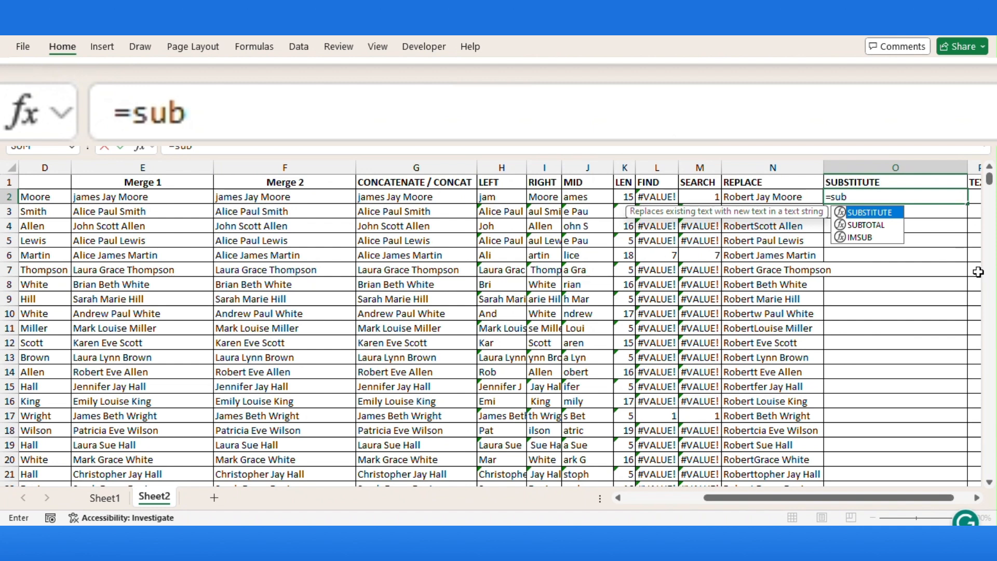
key("Tab")
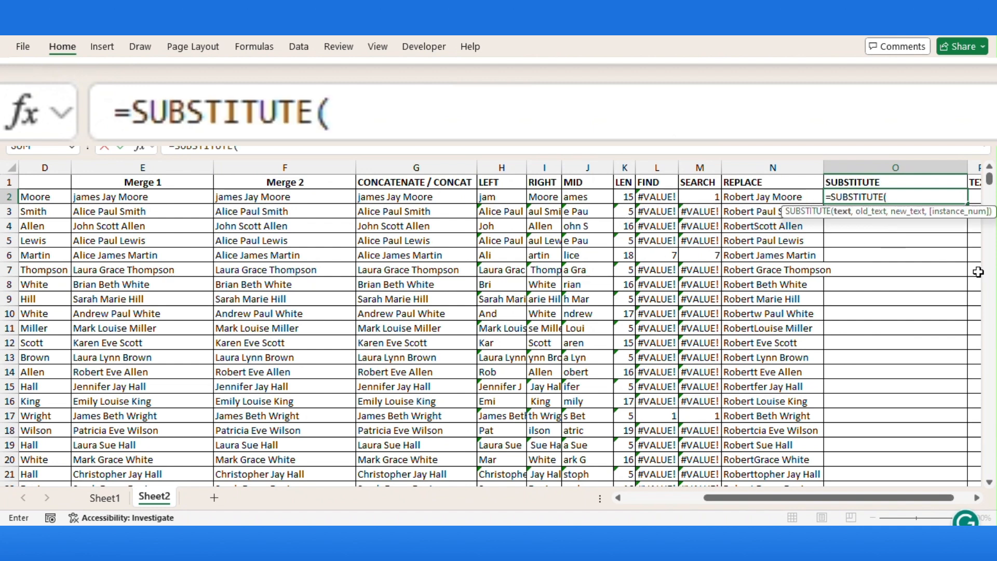
key("Left")
key("Left")
key("Left")
key("Left")
key("Left")
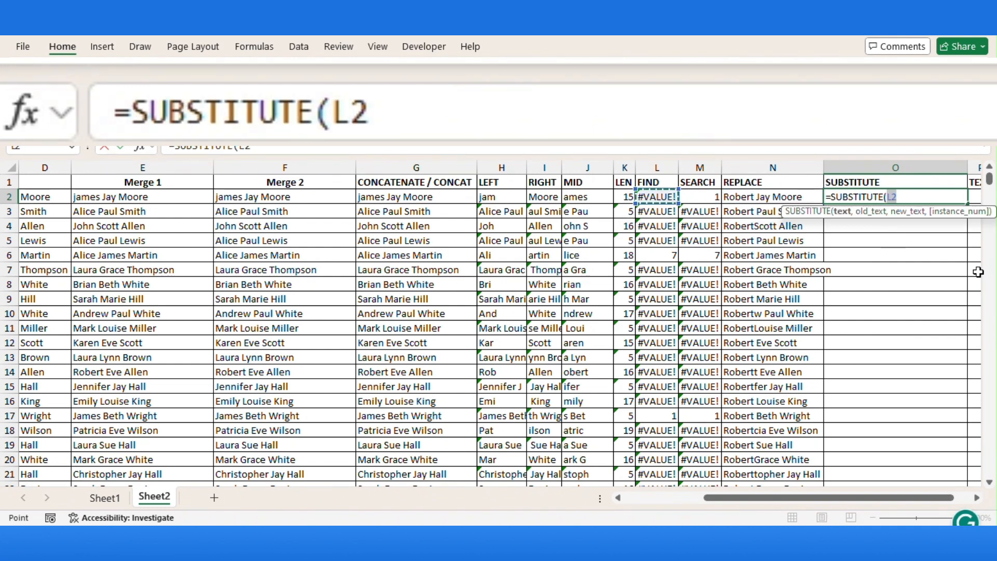
key("Left")
key("Left")
key("Left")
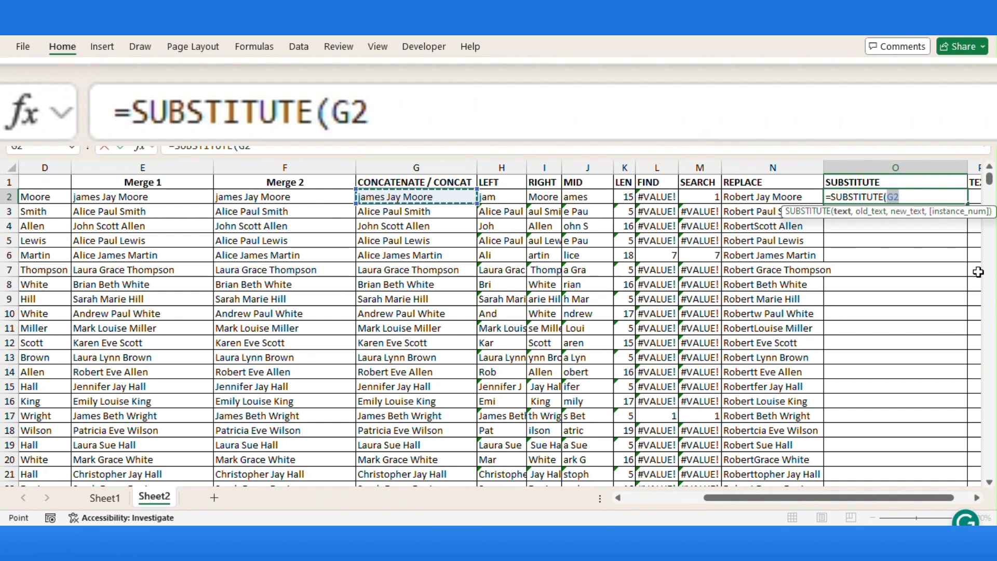
type(",")
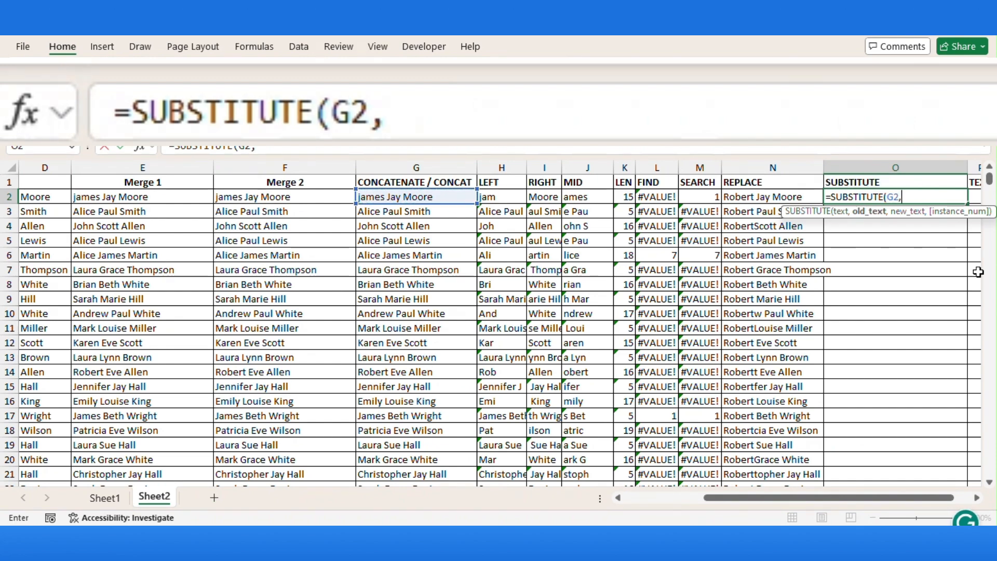
type("\"")
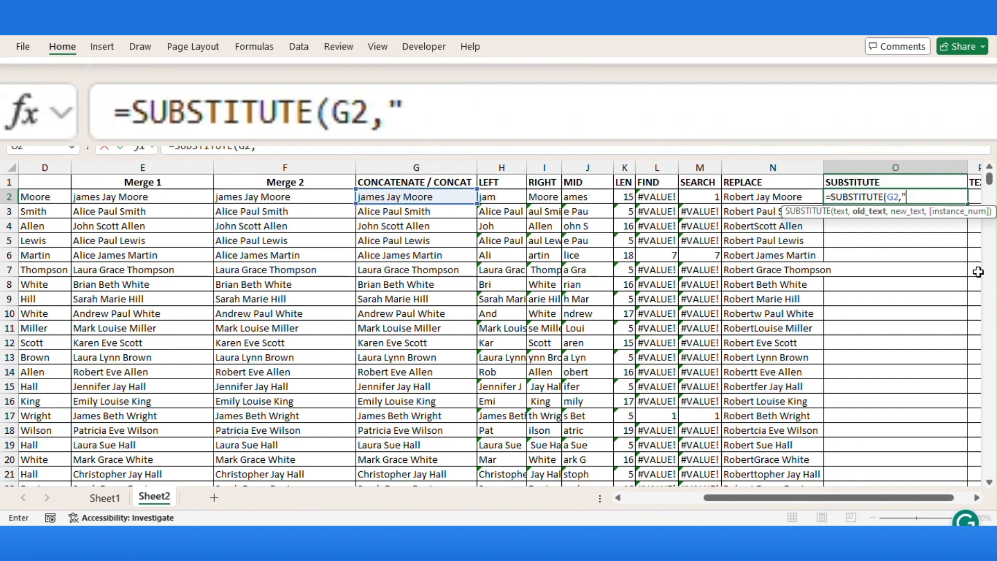
type("James")
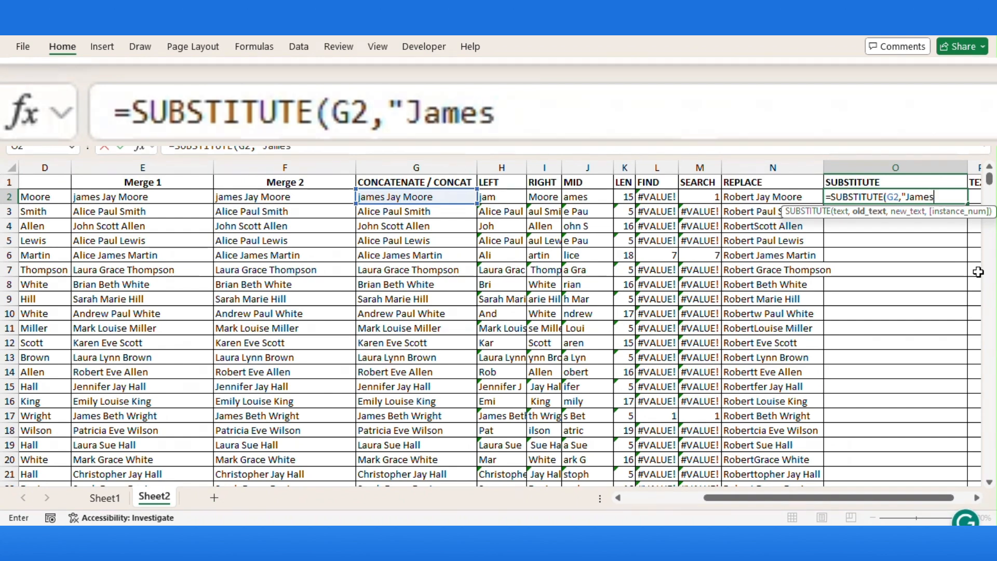
type("\",")
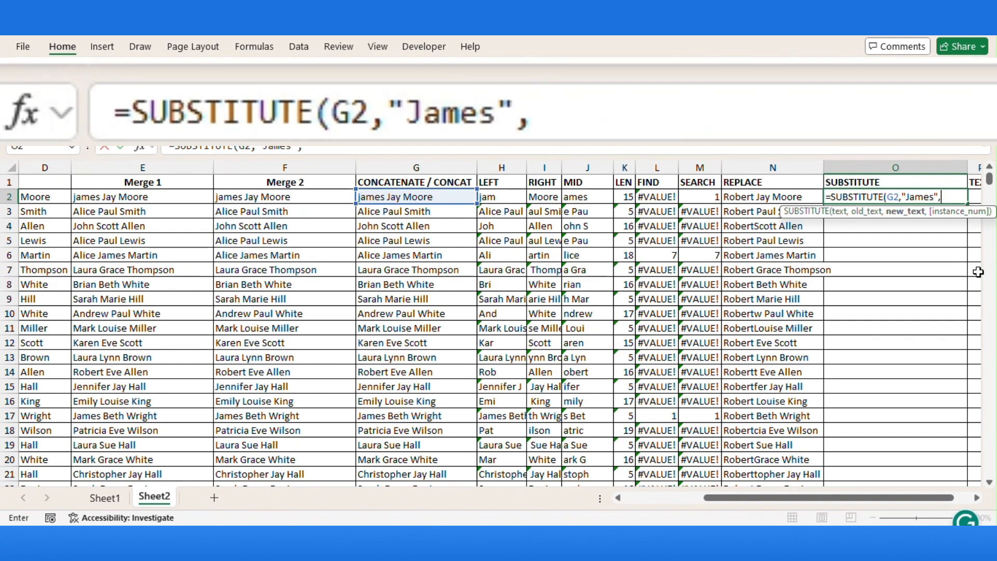
type("Rob")
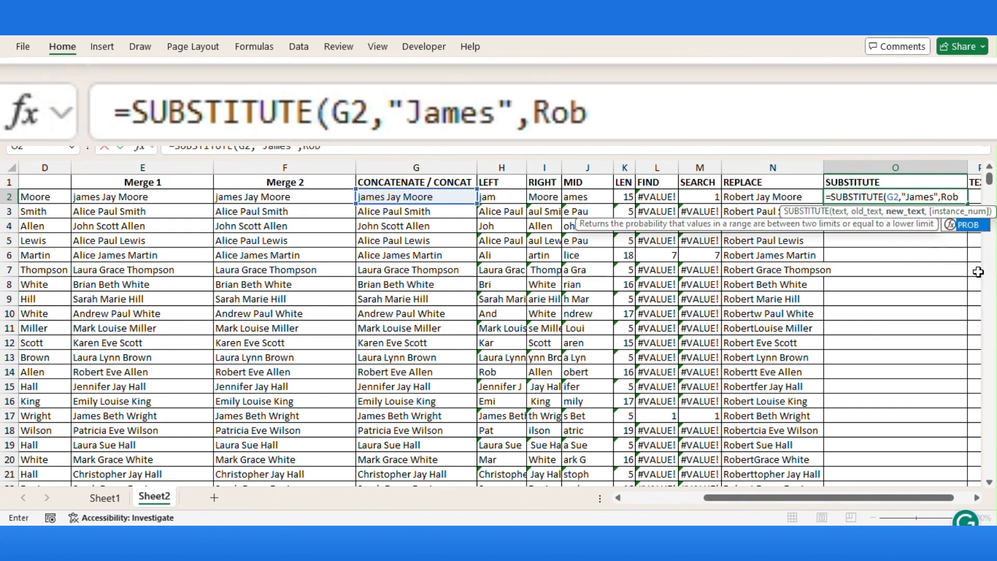
type("ert")
key("BackSpace")
key("BackSpace")
key("BackSpace")
key("BackSpace")
key("BackSpace")
key("BackSpace")
type("\"")
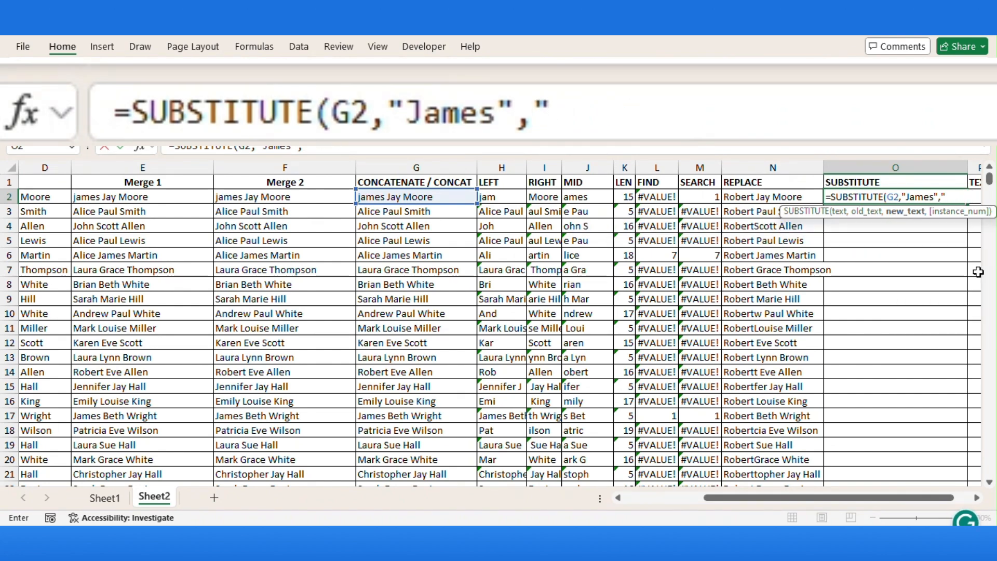
type("Robert")
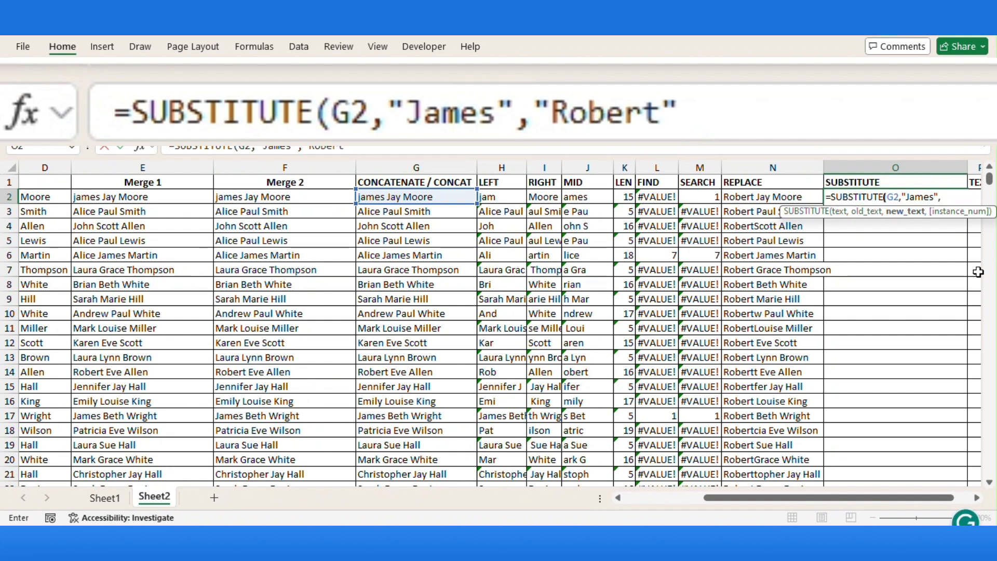
type(")")
key("ctrl+Return")
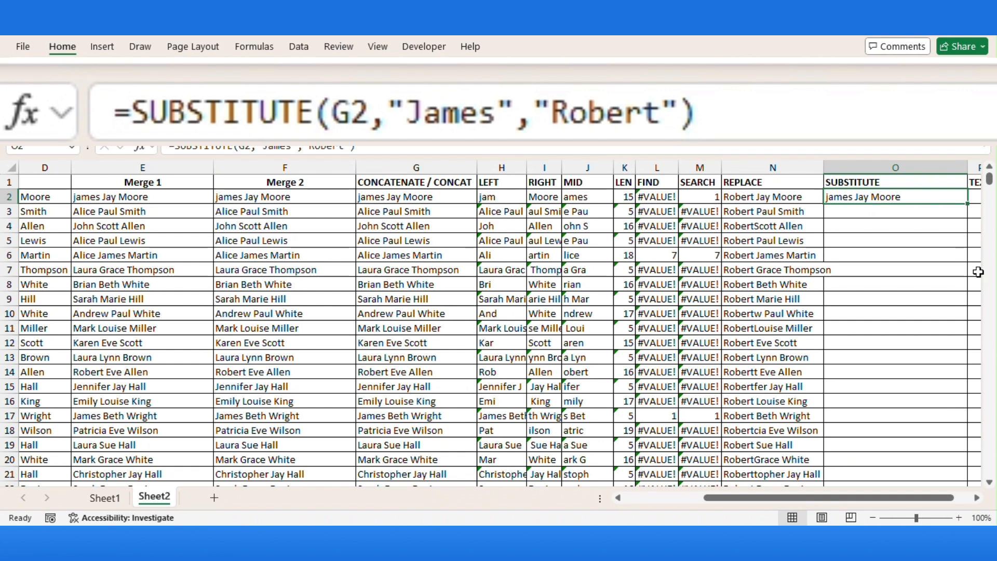
double_click(969, 204)
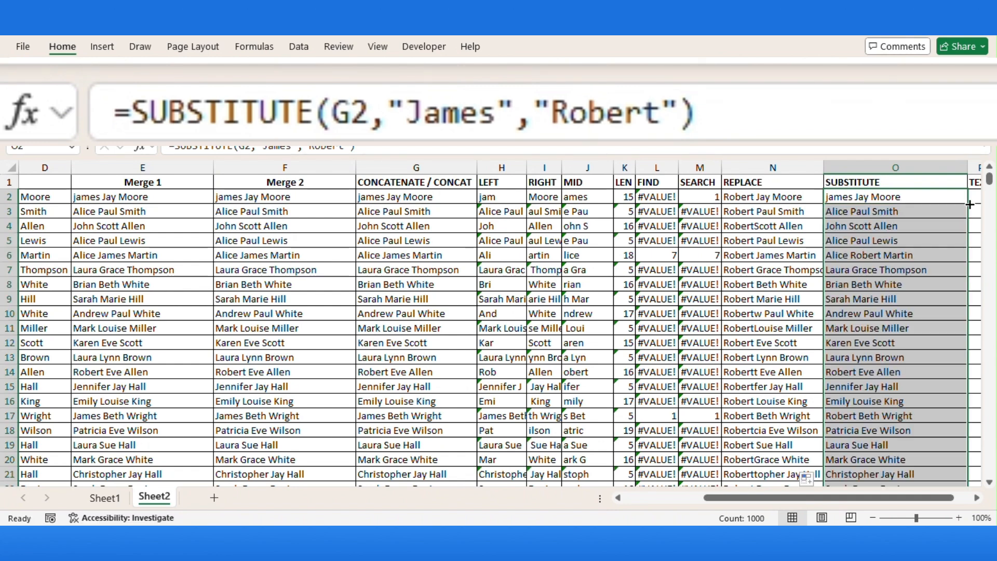
Compare the joined name in F6 with the SUBSTITUTE formulas and results in O6 and O2.
left_click(286, 254)
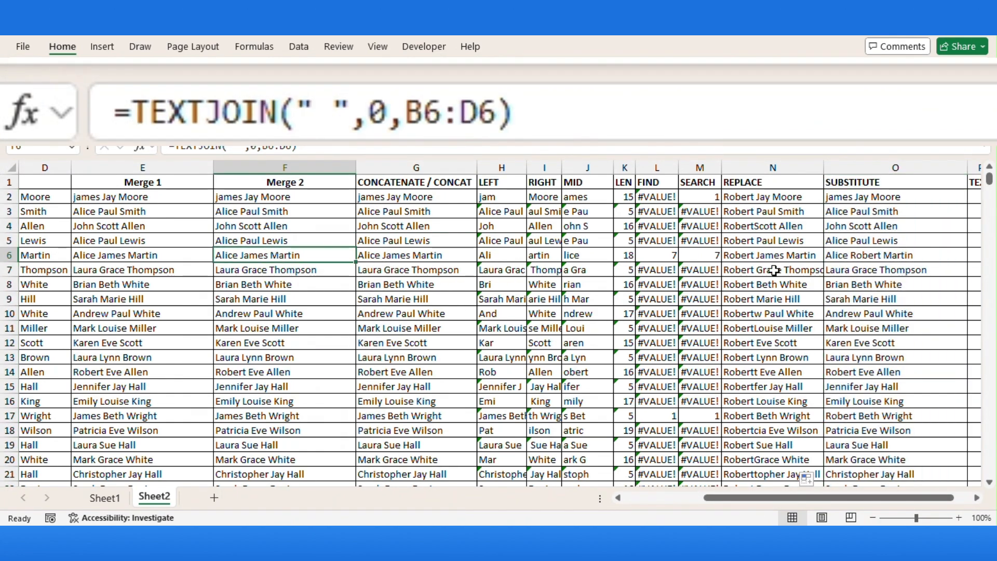
left_click(863, 257)
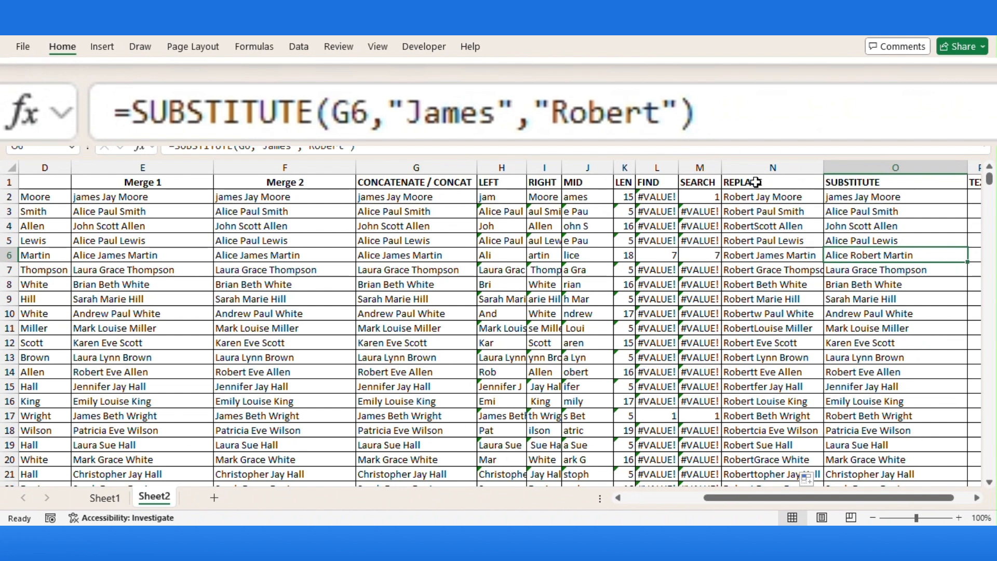
left_click(860, 196)
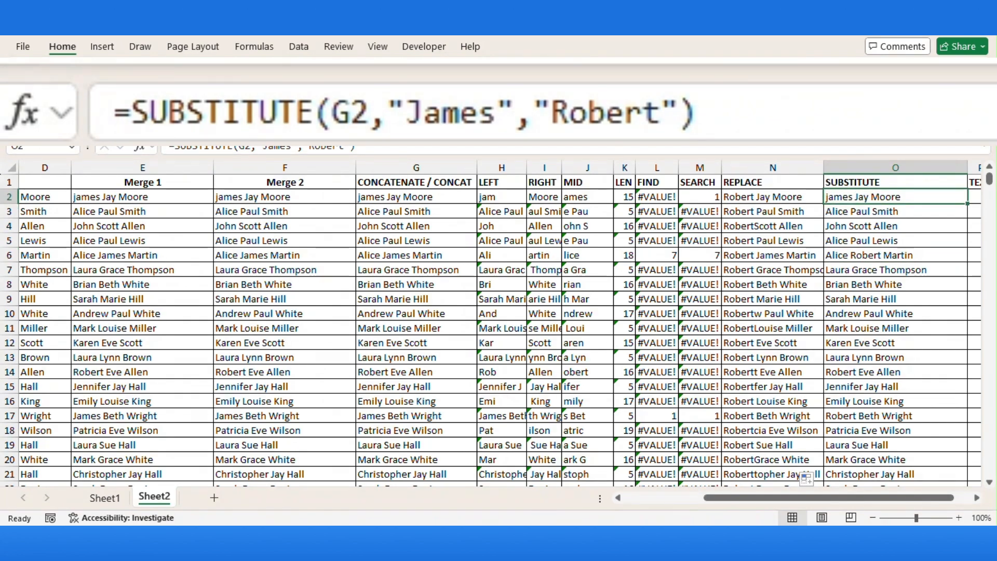
Change the initial letter of the first name in B2 to an uppercase J.
key("Home")
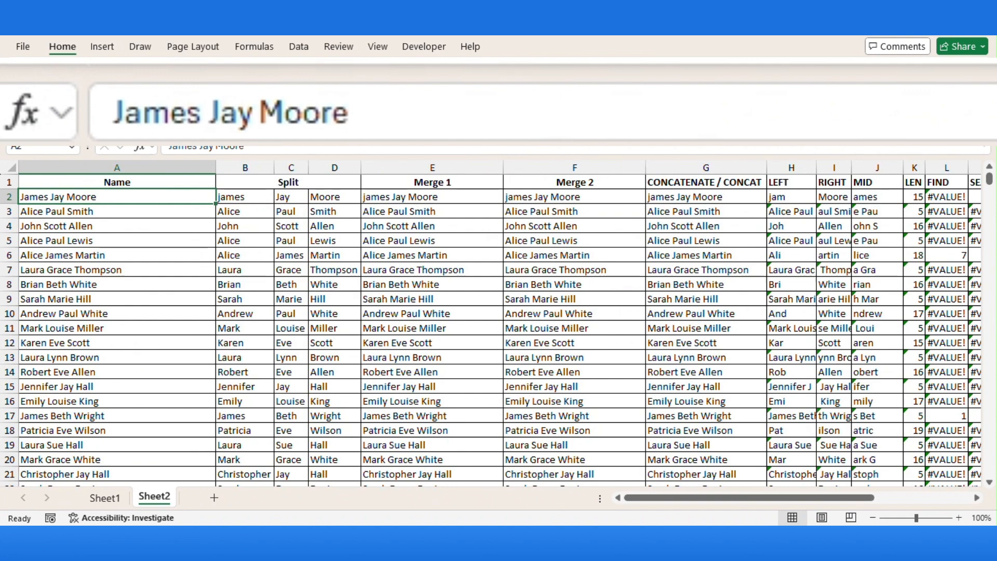
key("Right")
key("F2")
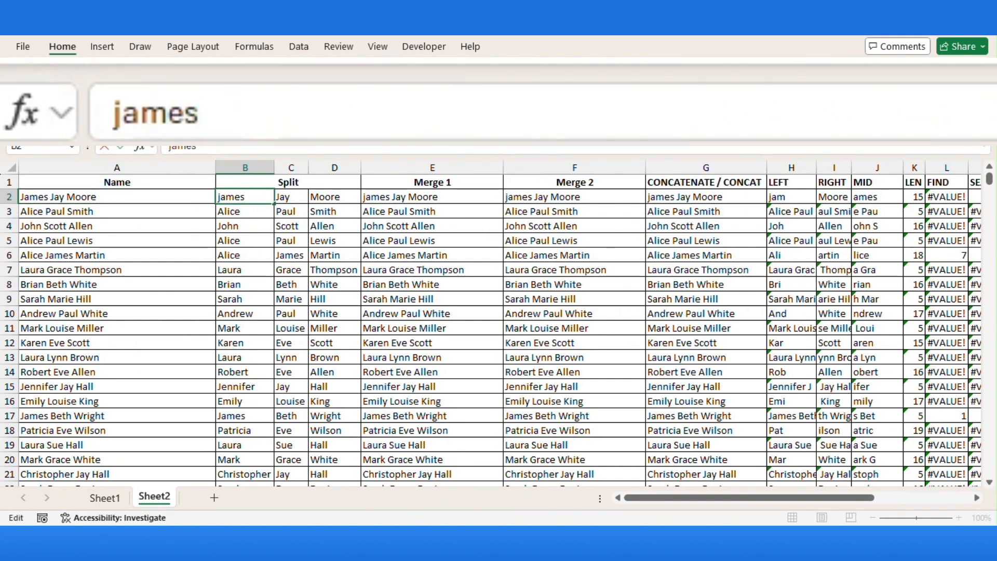
key("Home")
key("Delete")
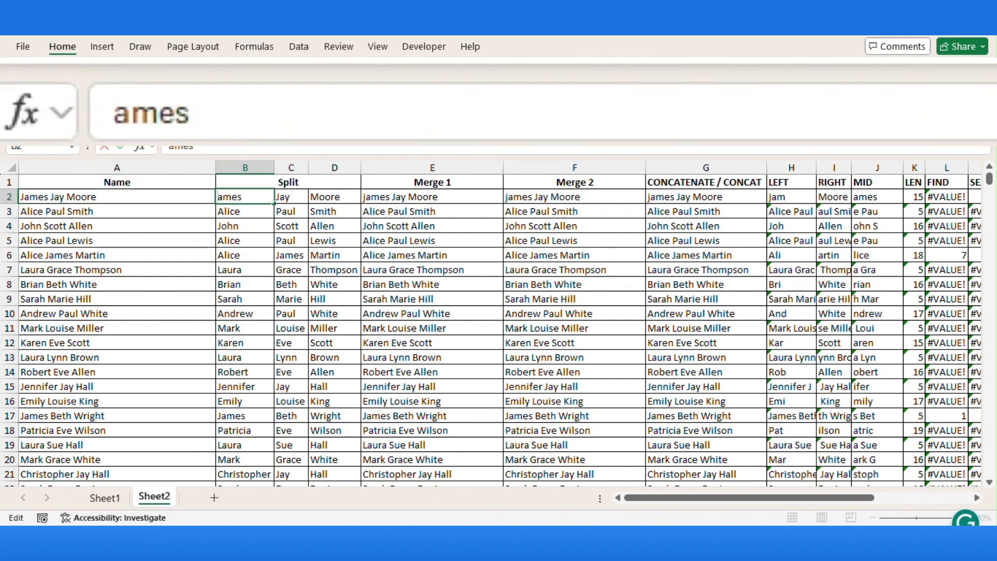
type("J")
key("Return")
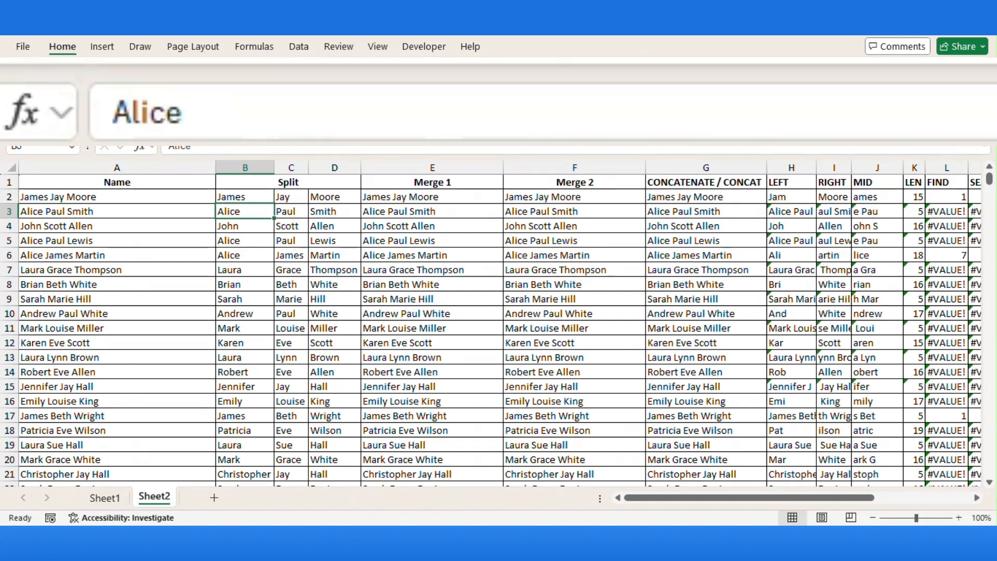
Compare the SUBSTITUTE formula in O2 with the REPLACE formula in N2, and refill the O2 formula down column O.
key("Up")
key("Right")
key("Right")
key("Right")
key("Right")
key("Right")
key("Right")
key("Right")
key("Right")
key("Right")
key("Right")
key("Right")
key("Right")
key("Right")
key("Right")
key("Right")
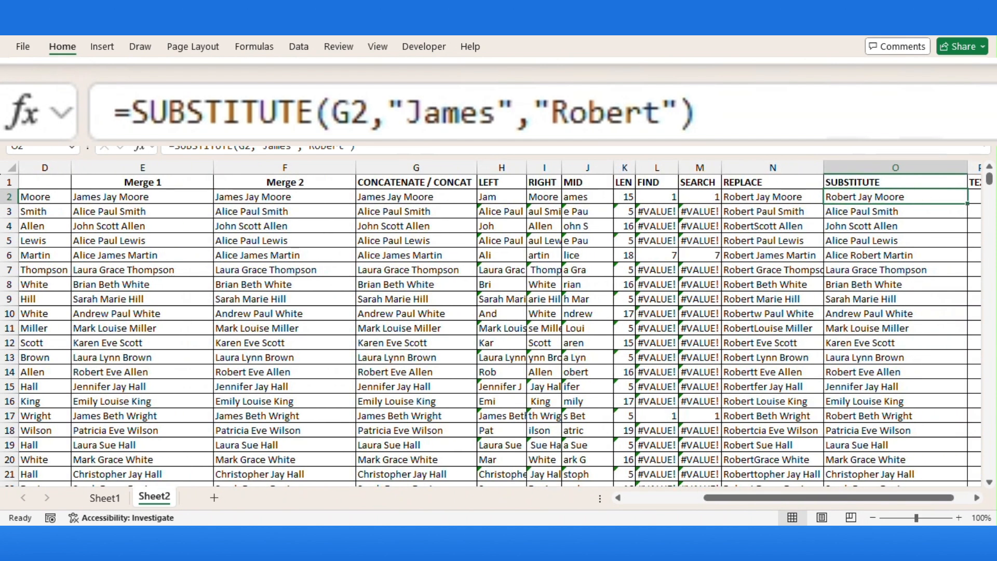
key("Left")
key("Left")
key("Left")
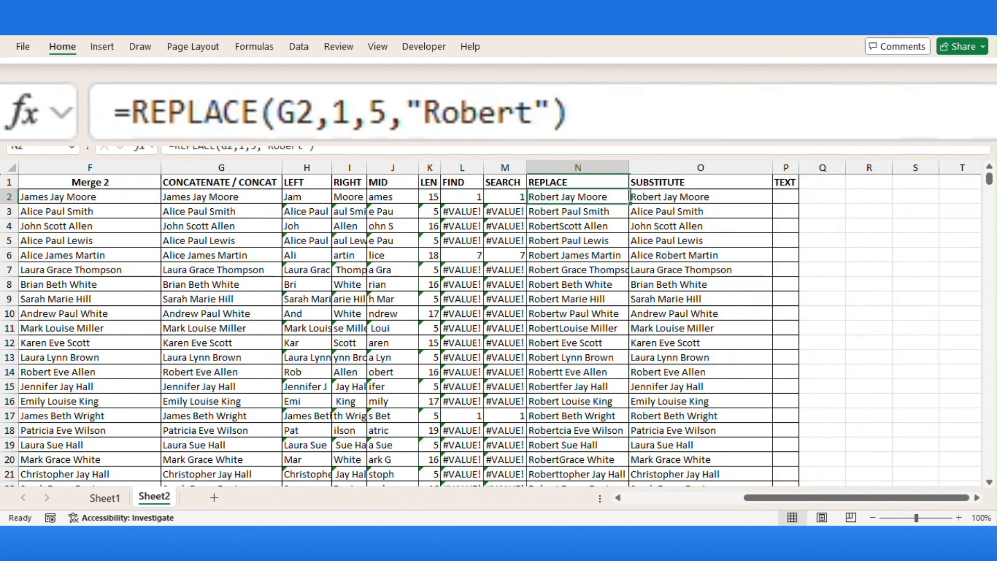
key("Right")
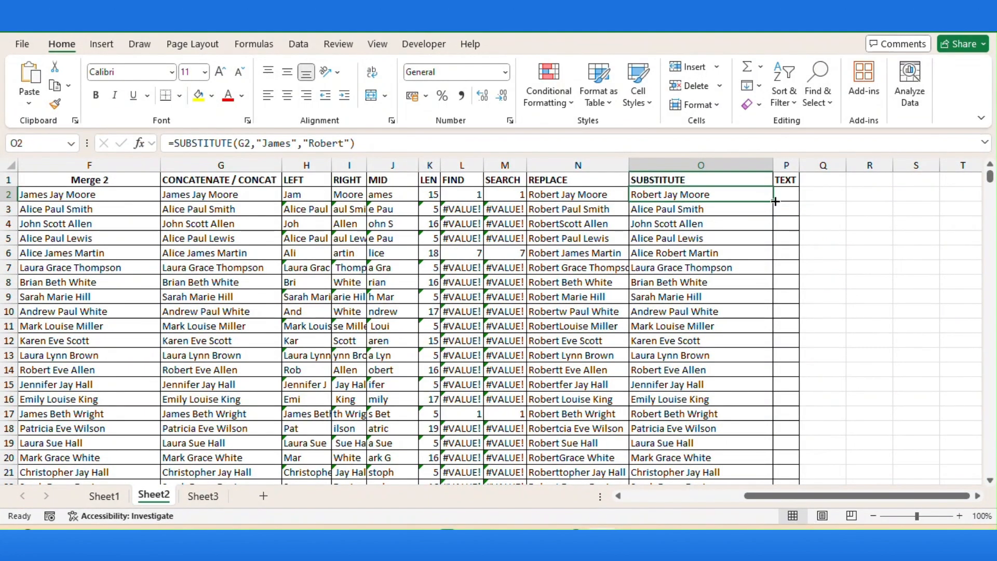
double_click(773, 203)
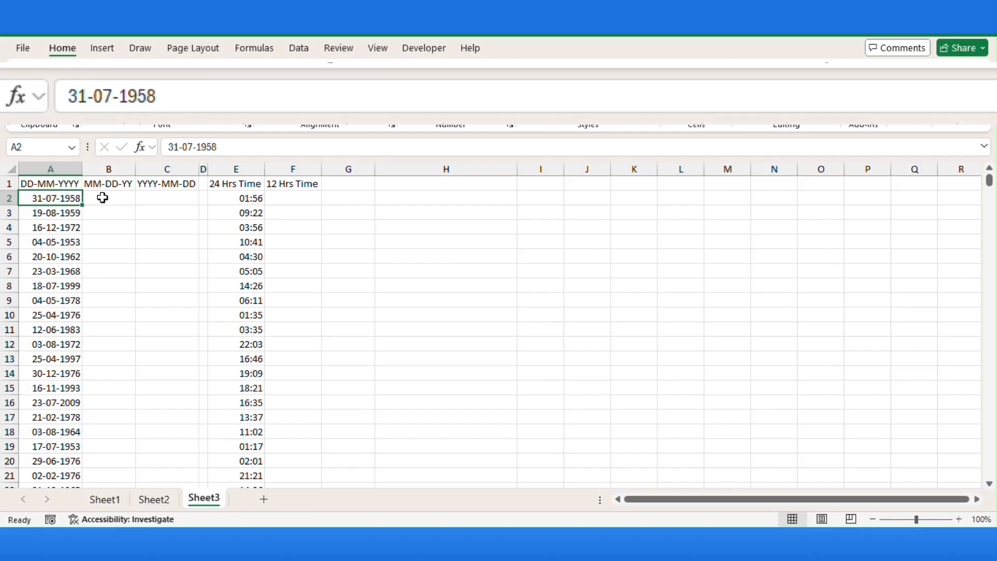
Enter the formula =TEXT(A2,"mm-dd-yy") in B2 under the MM-DD-YY header.
left_click(103, 197)
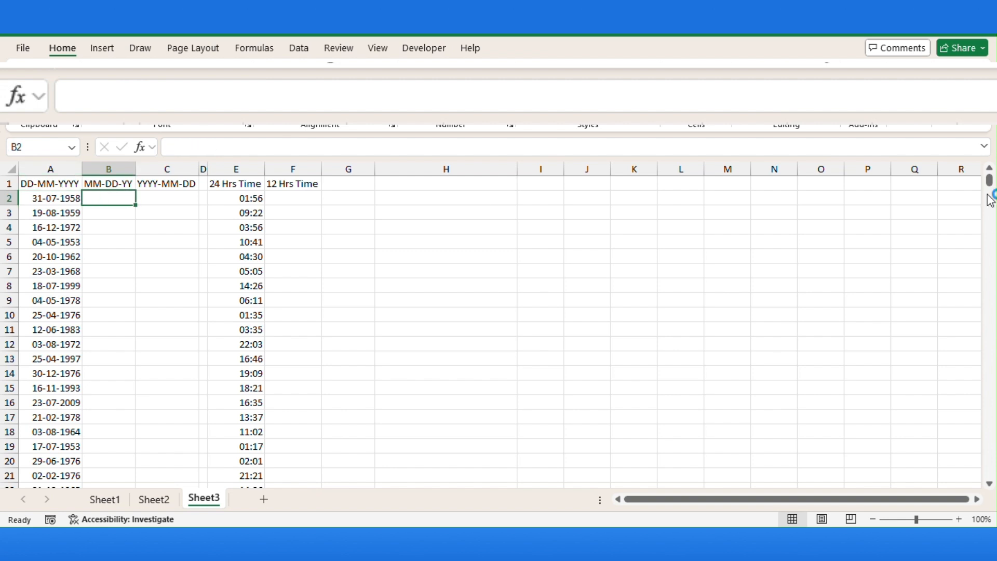
type("=")
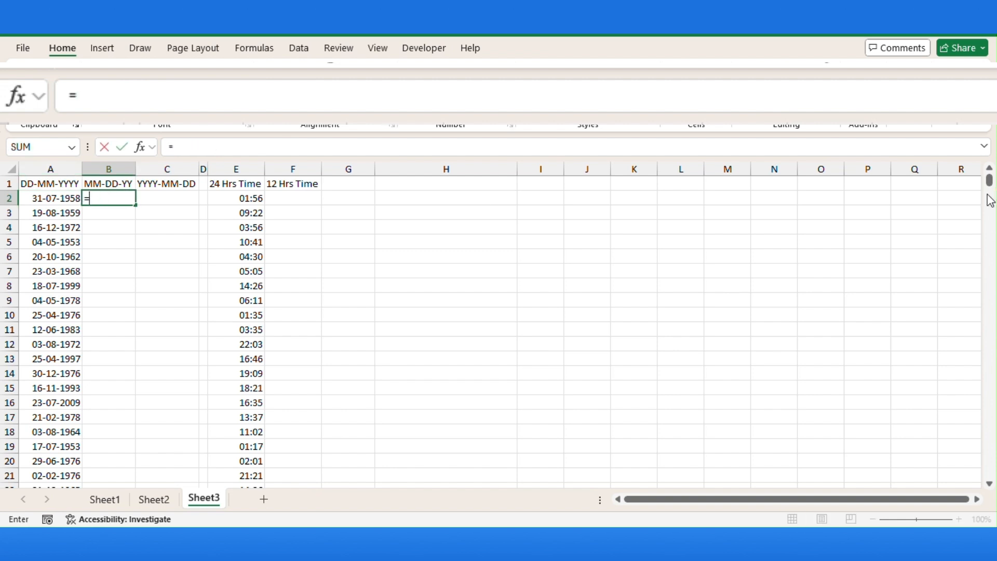
type("te")
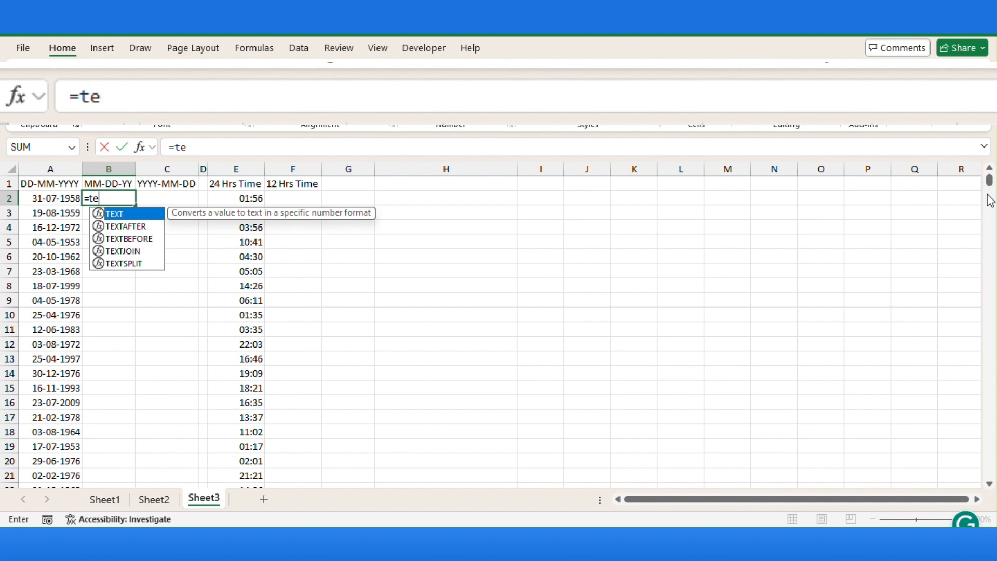
type("tx")
key("BackSpace")
key("BackSpace")
key("BackSpace")
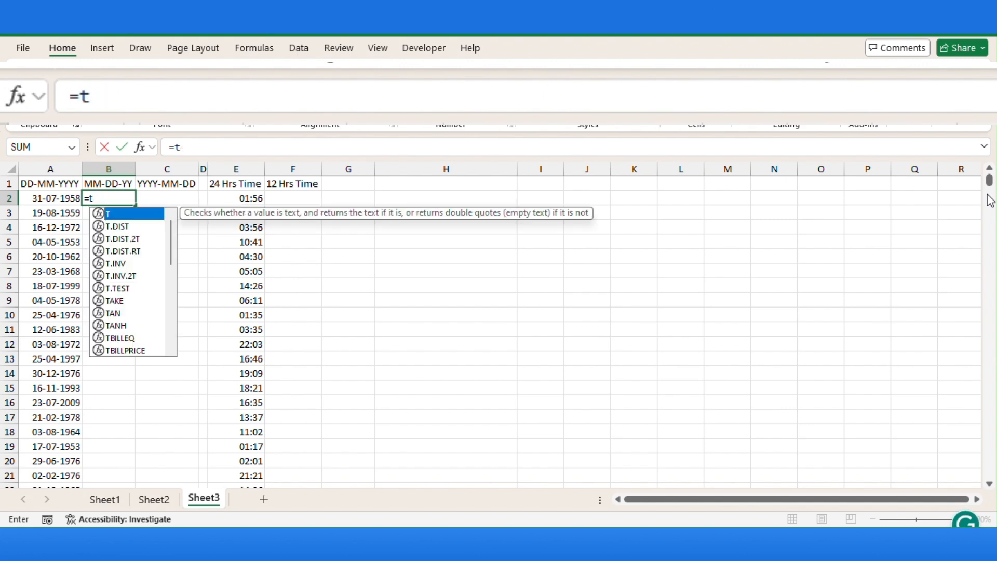
key("BackSpace")
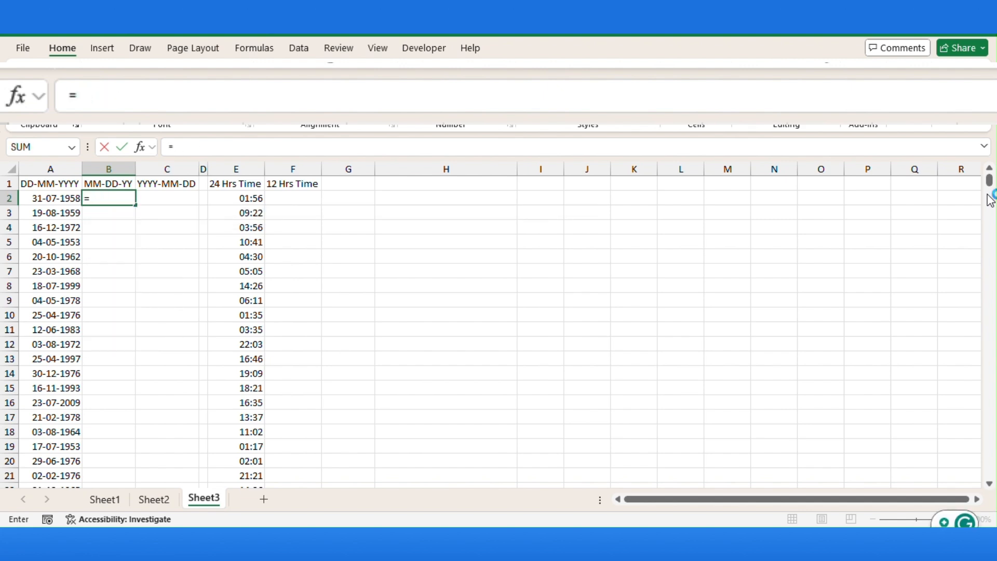
type("text")
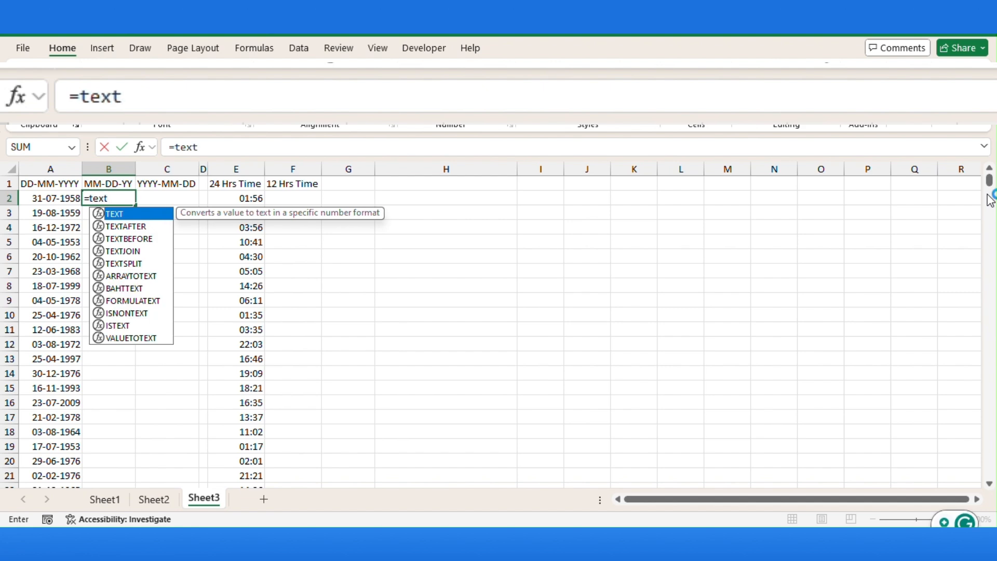
key("Tab")
key("Left")
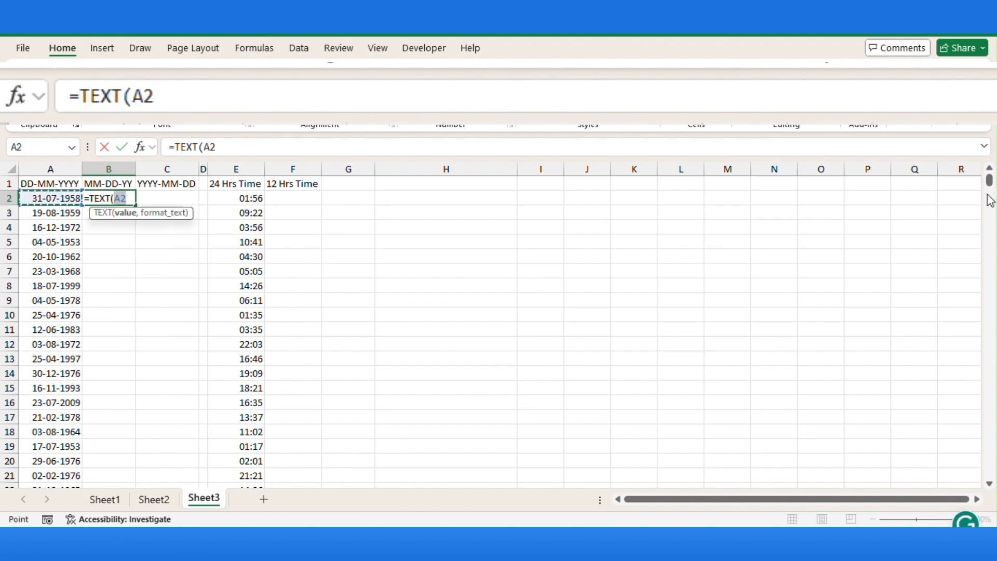
type(",")
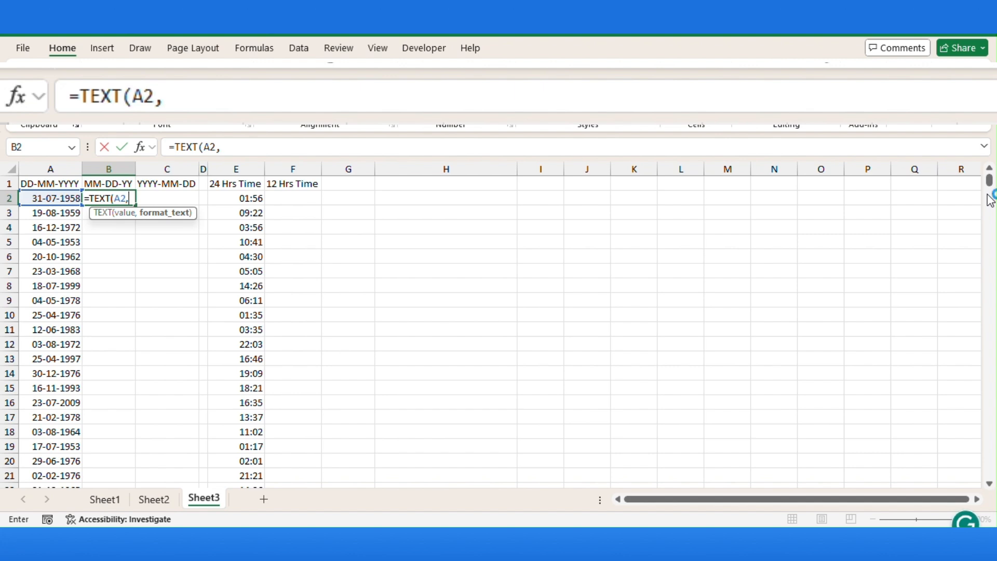
type("\"m")
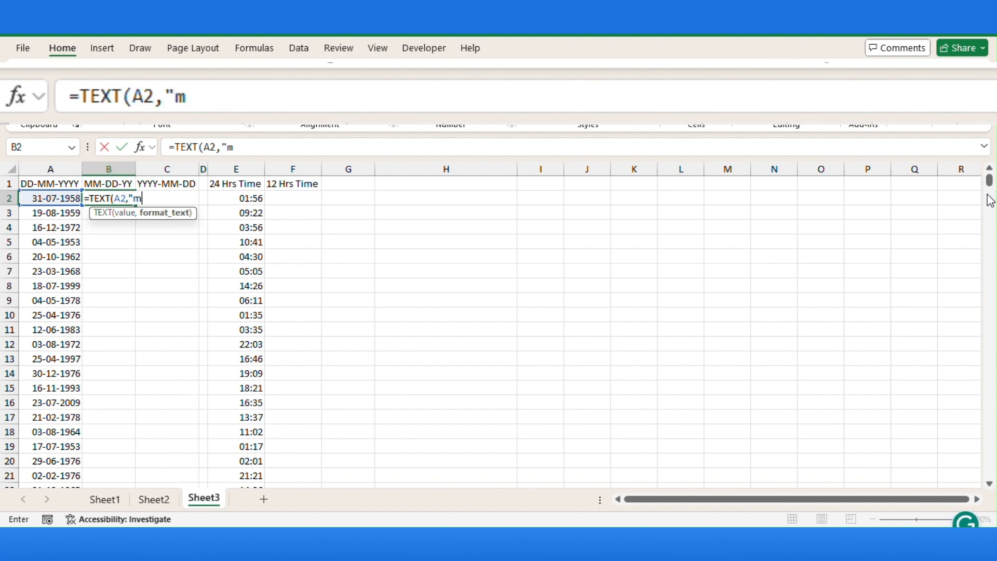
type("m-dd-")
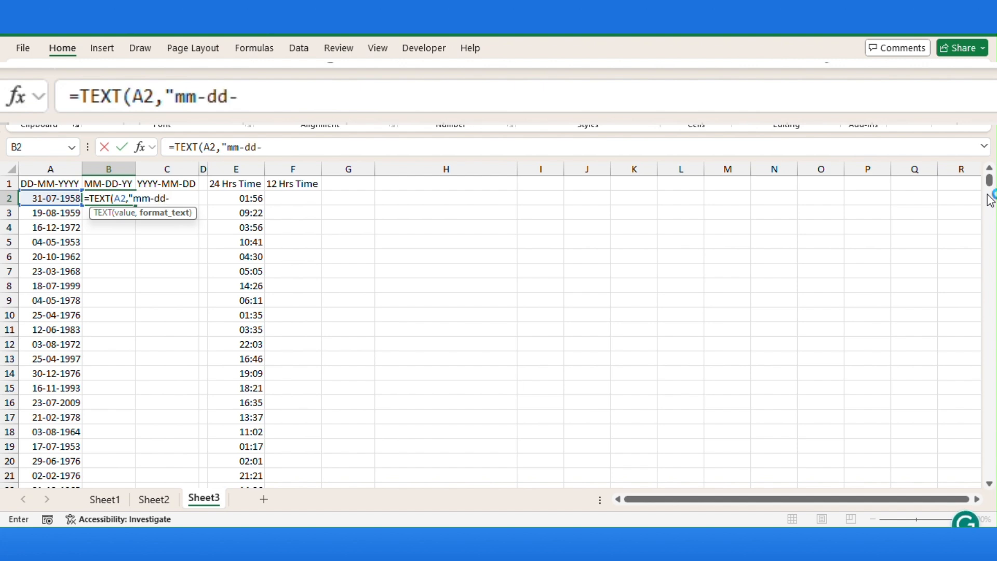
type("yy\")")
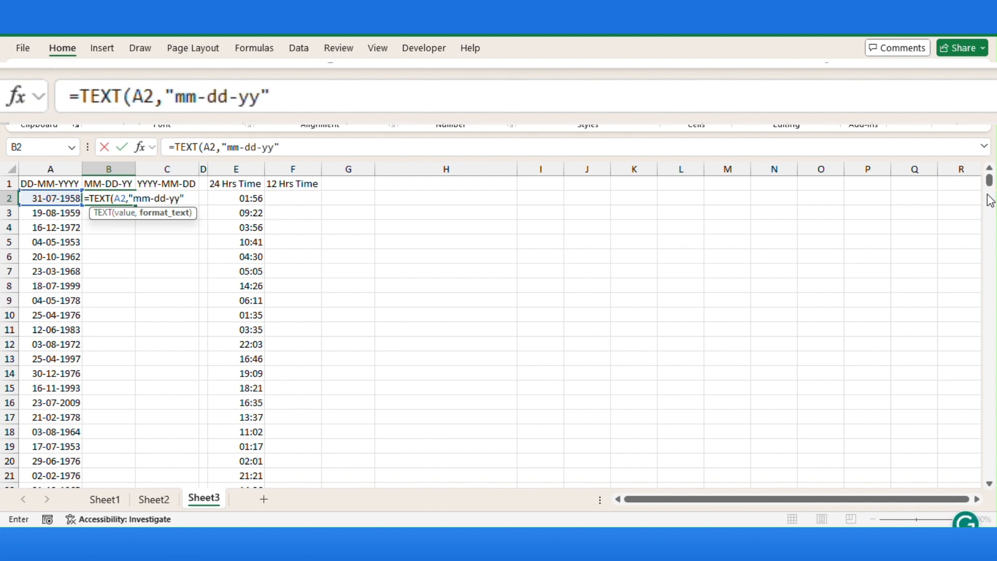
key("Return")
key("Up")
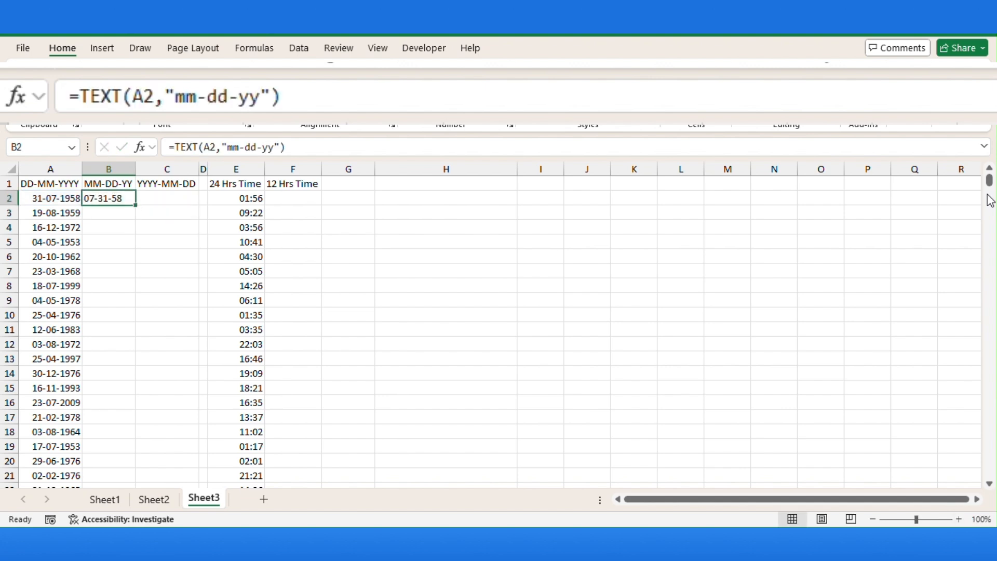
Enter the formula =TEXT(A2,"yyyy-mm-dd") in C2 under the YYYY-MM-DD header.
key("Right")
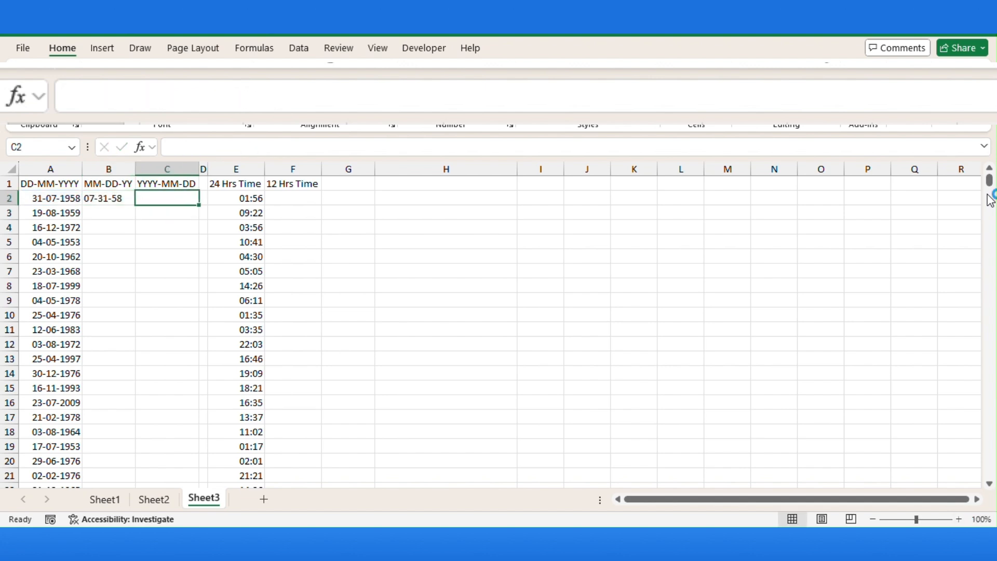
type("=text")
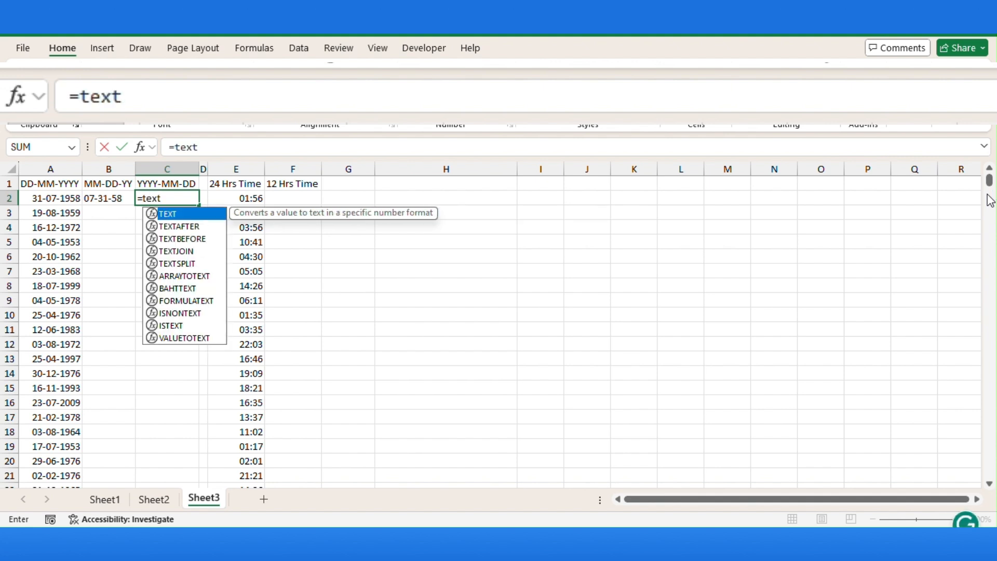
key("Tab")
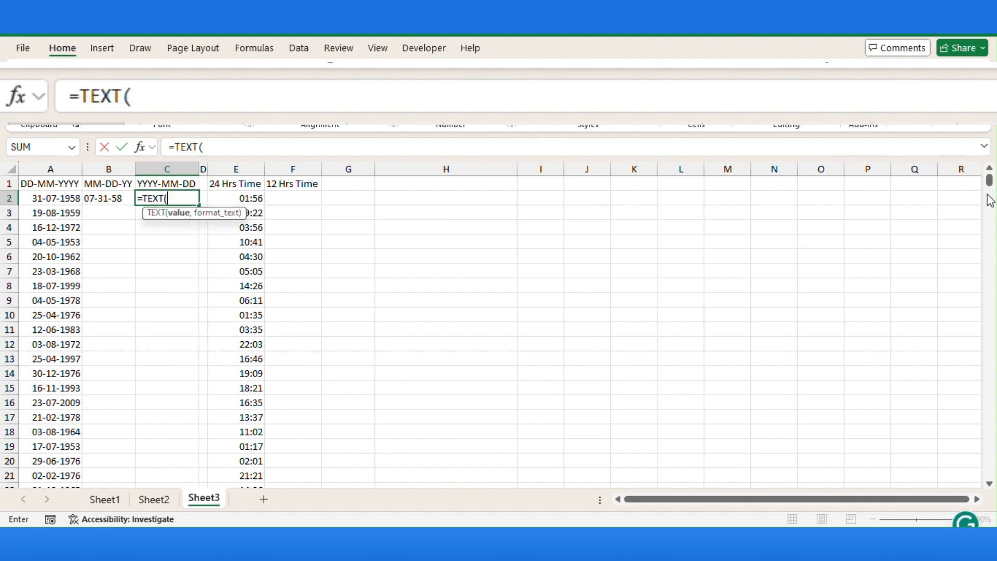
key("Left")
key("Left")
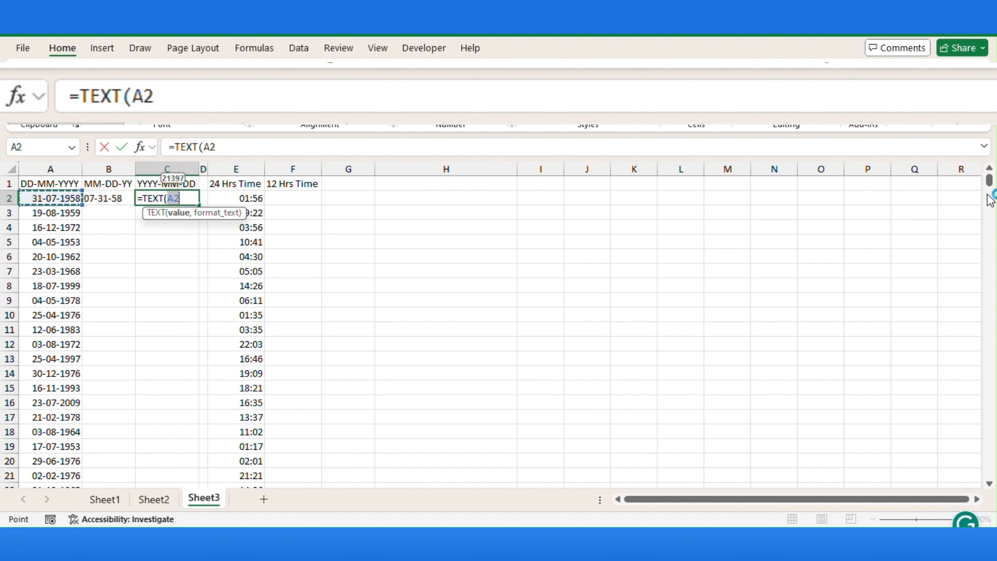
type(",")
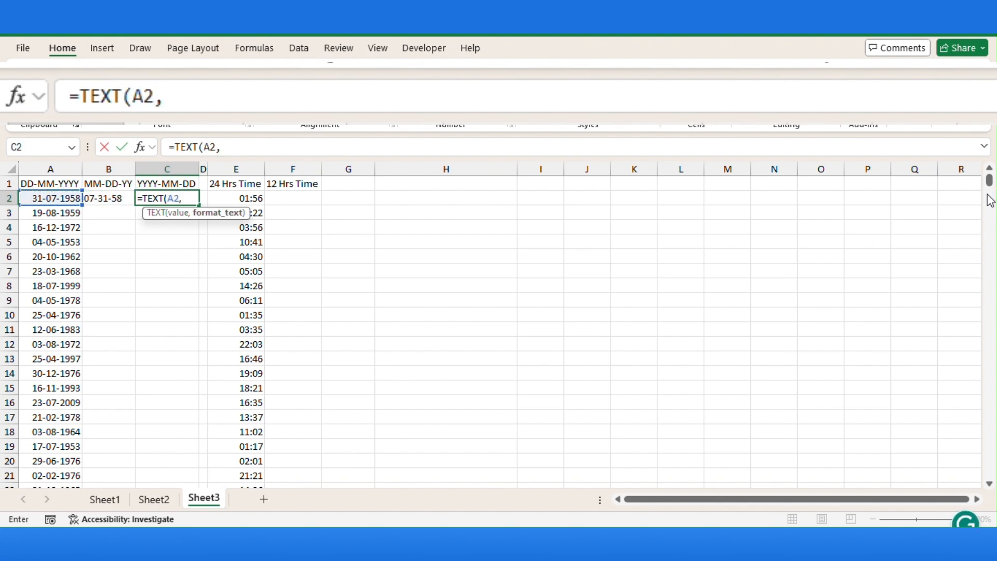
type("\"yyy")
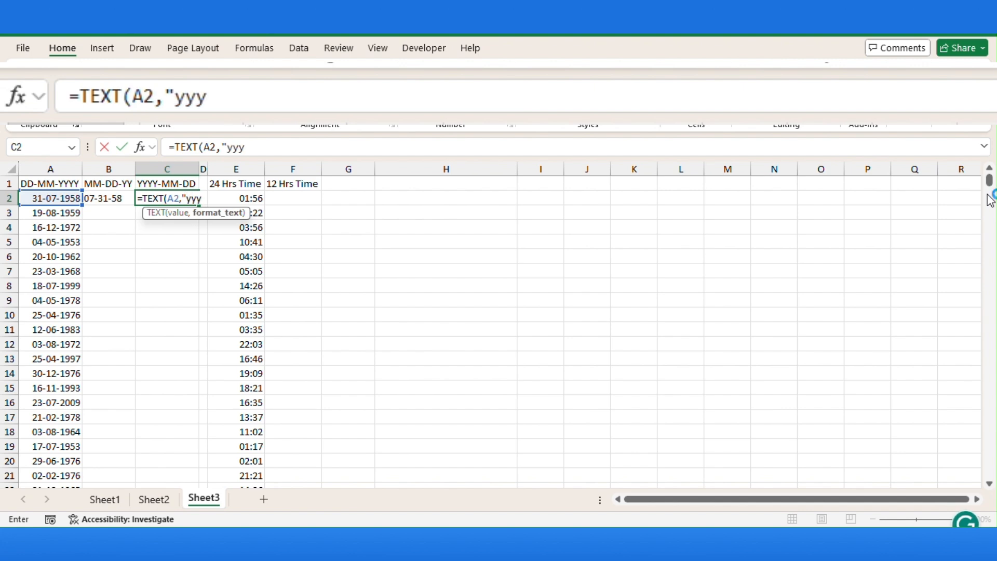
type("y-")
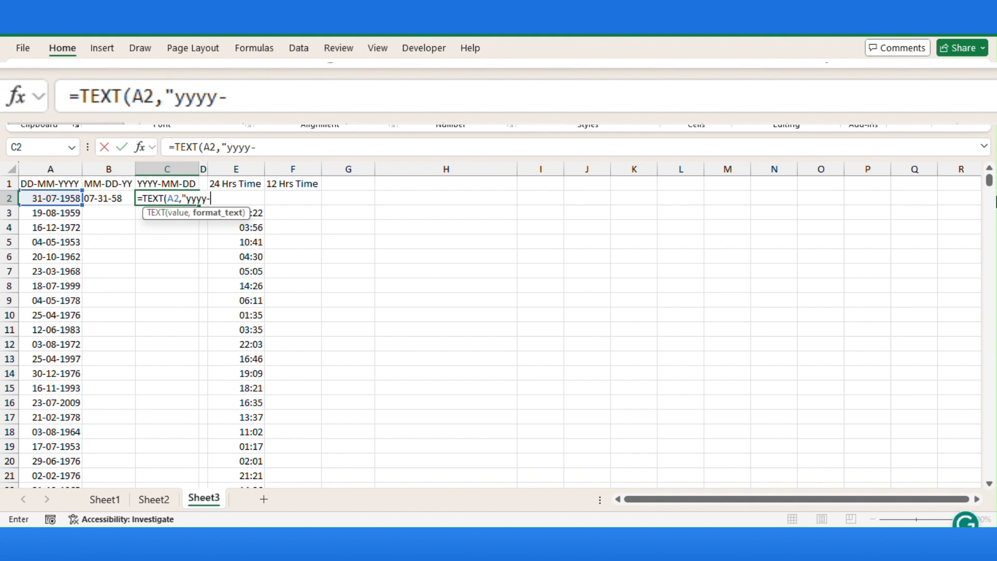
type("mm-")
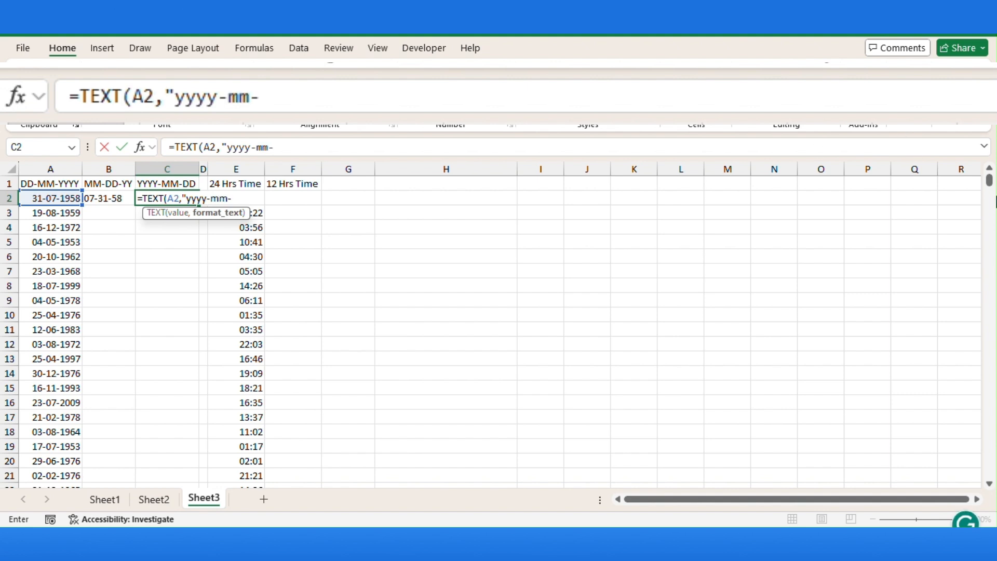
type("dd\")")
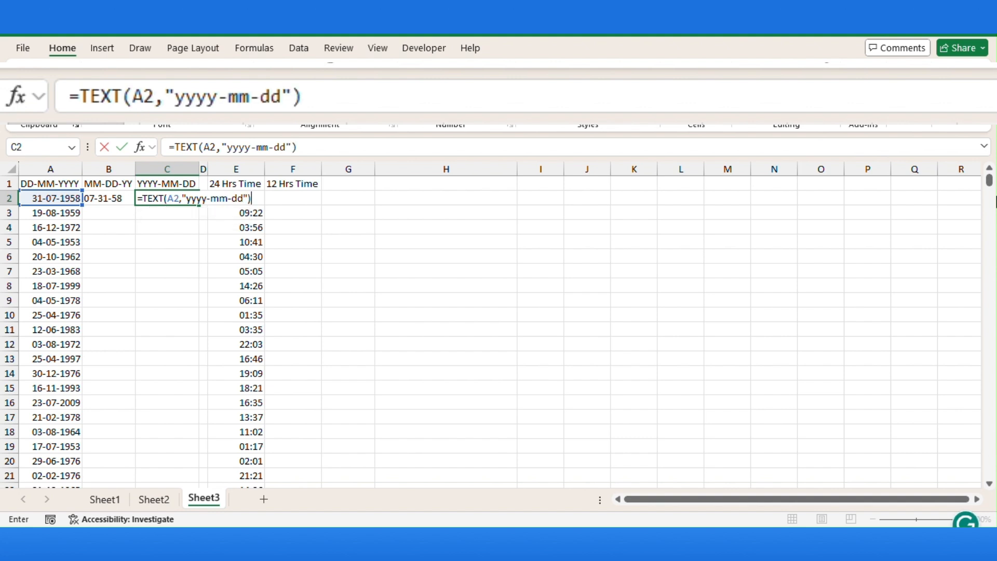
key("Return")
Fill the date formulas in B2 and C2 together down columns B and C alongside the dates in column A.
key("Up")
key("Left")
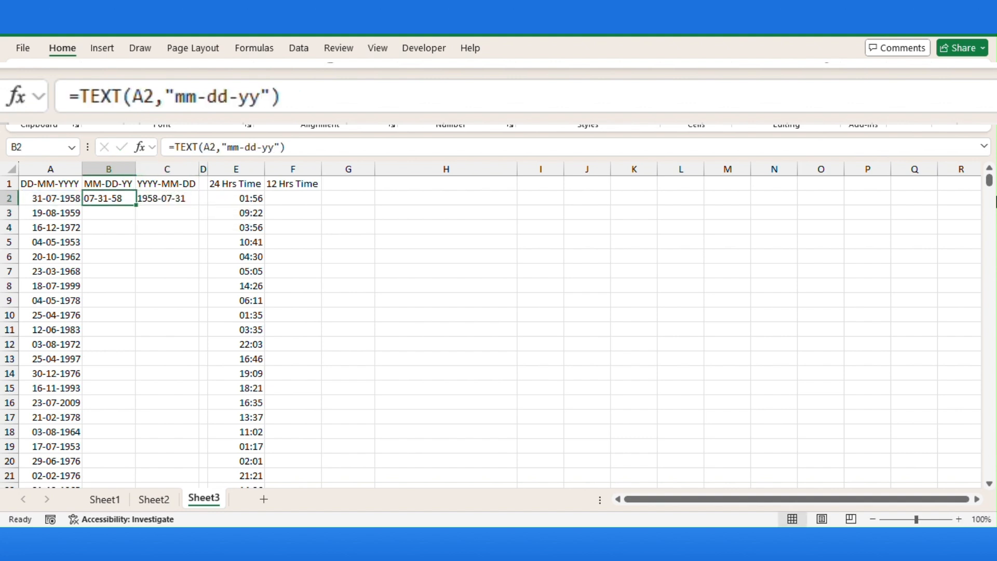
key("shift+Right")
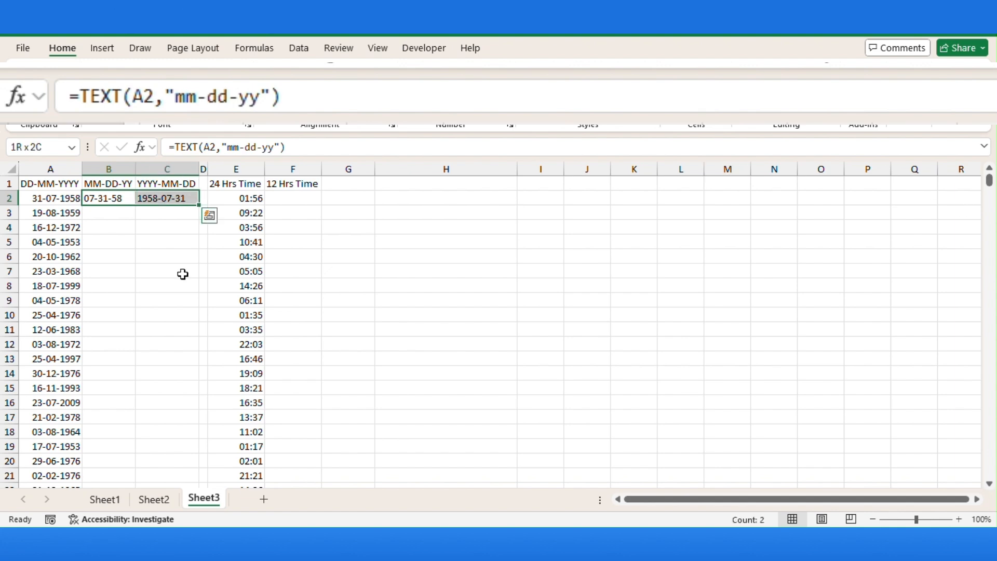
double_click(198, 205)
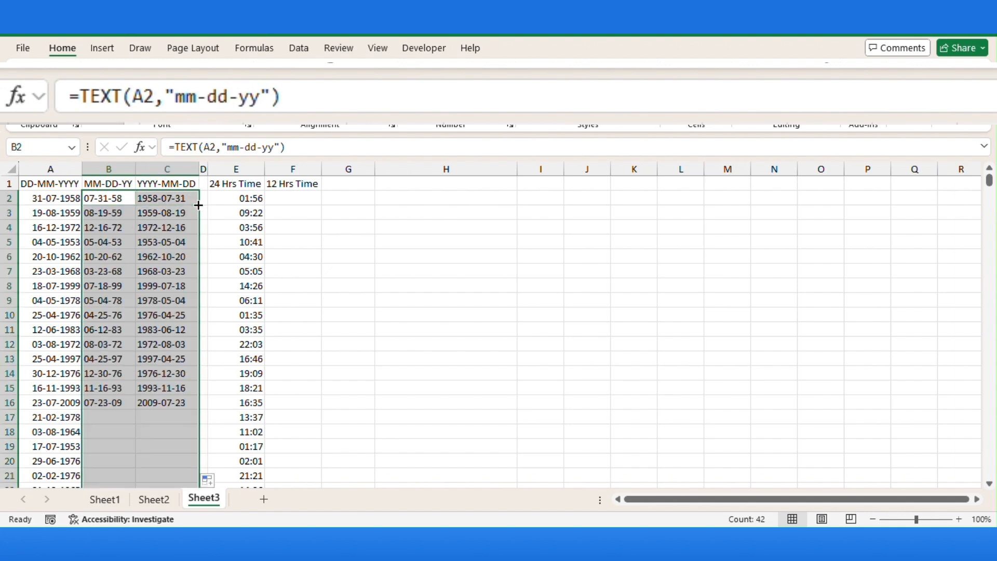
Enter the formula =TEXT(E2,"hh:mm AM/PM") in F2 under the 12 Hrs Time header.
left_click(300, 199)
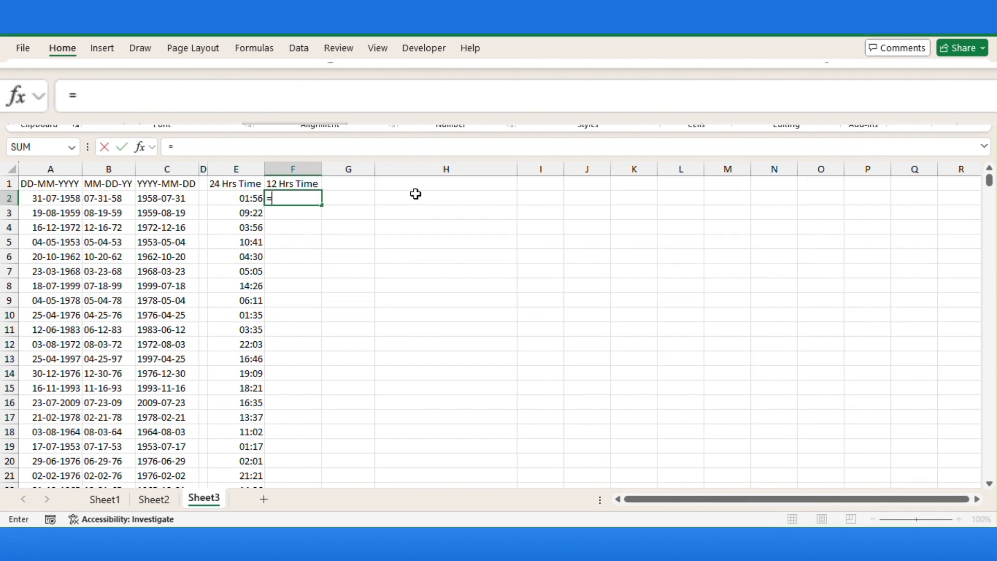
type("text")
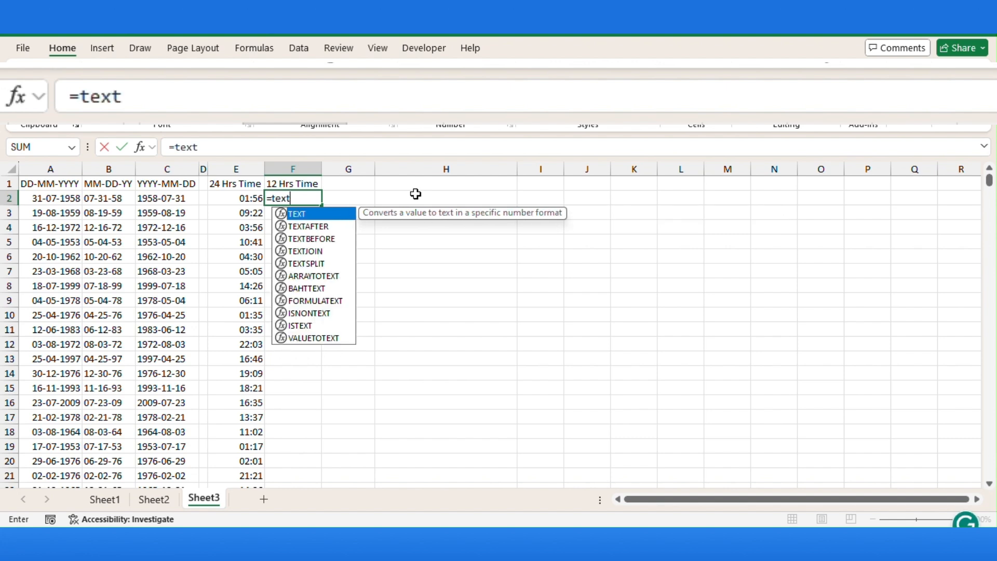
key("Tab")
key("Left")
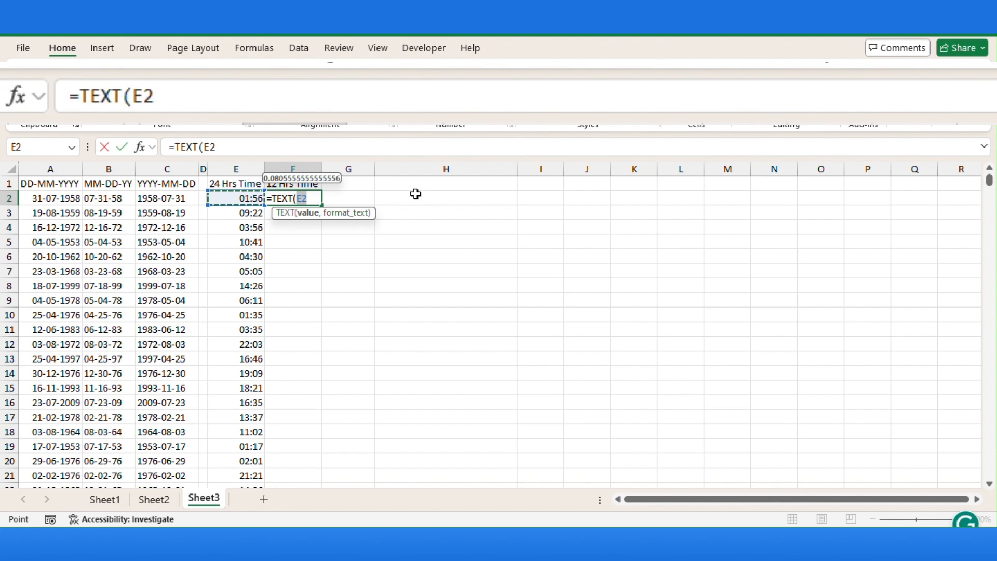
type(",\"")
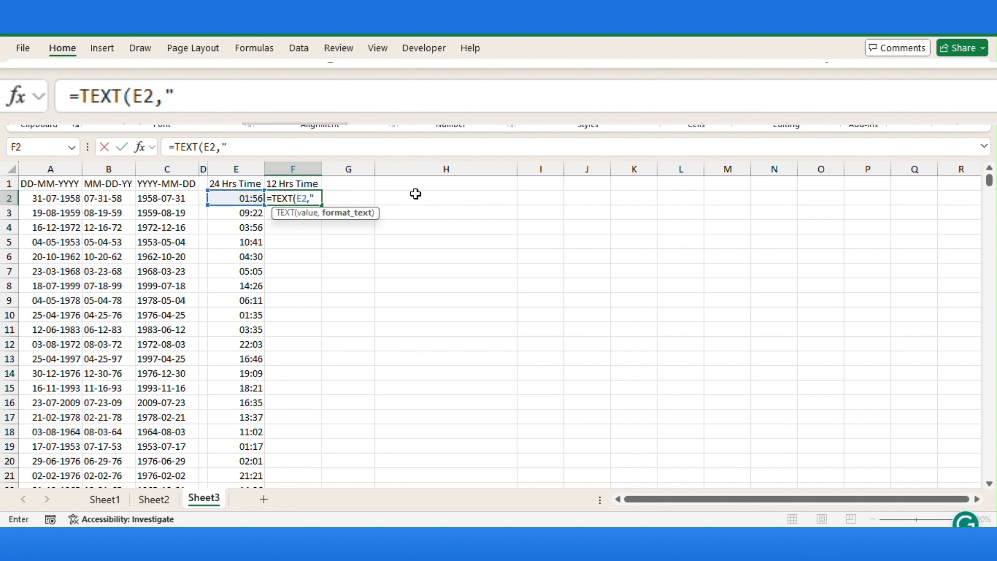
type("hh:mm")
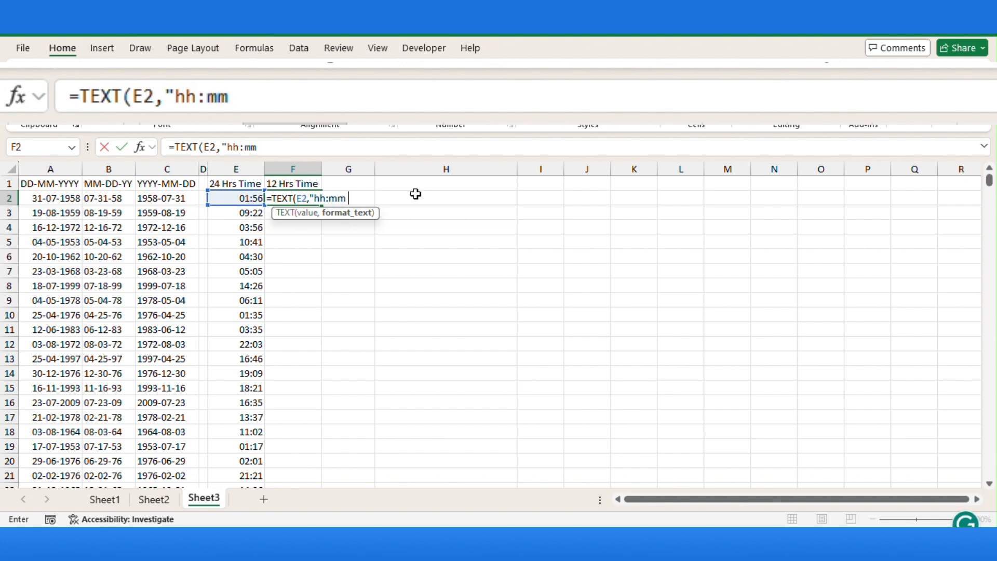
type(" AM/PM")
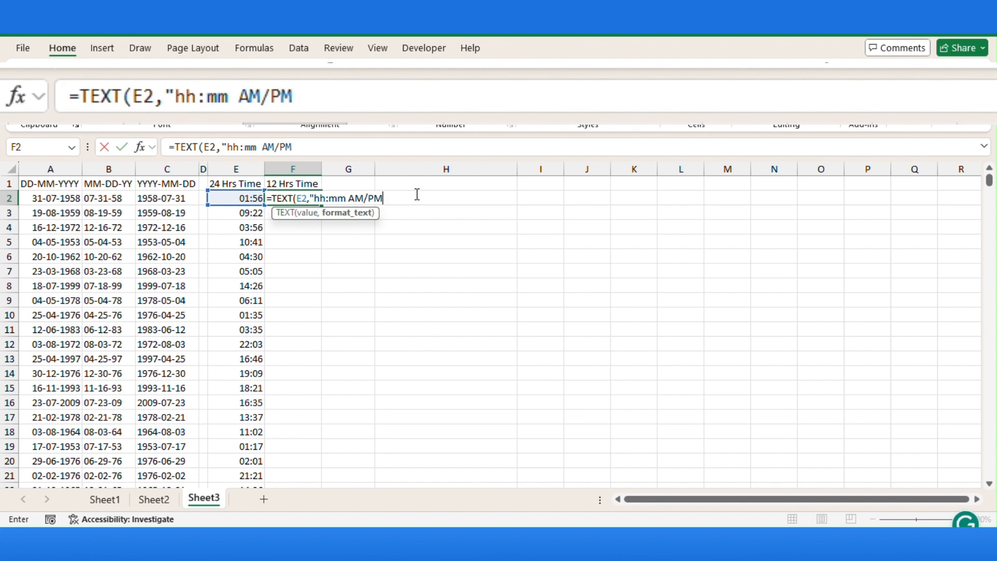
type("\")")
key("Return")
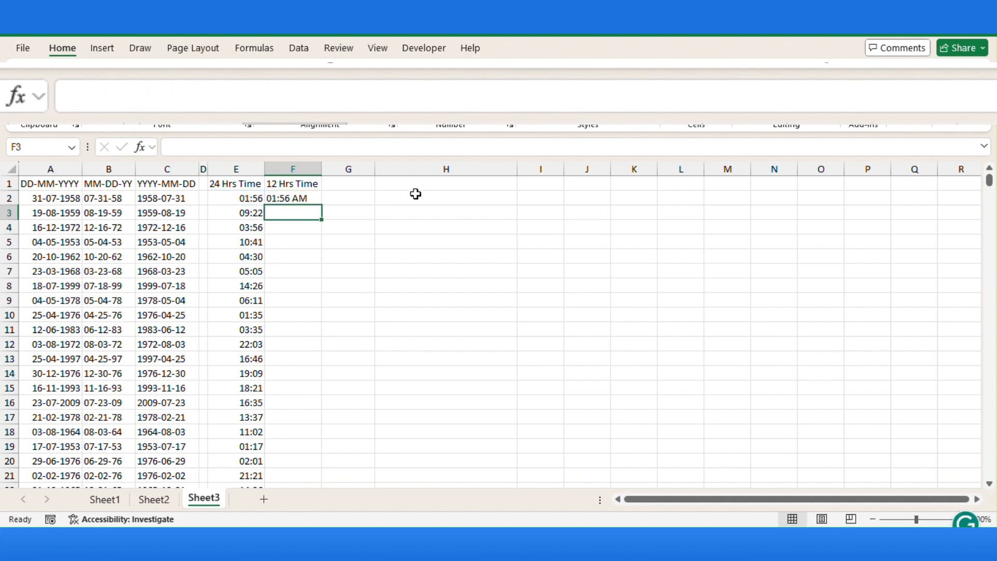
Fill the time formula in F2 down column F alongside the 24-hour times in column E.
key("Up")
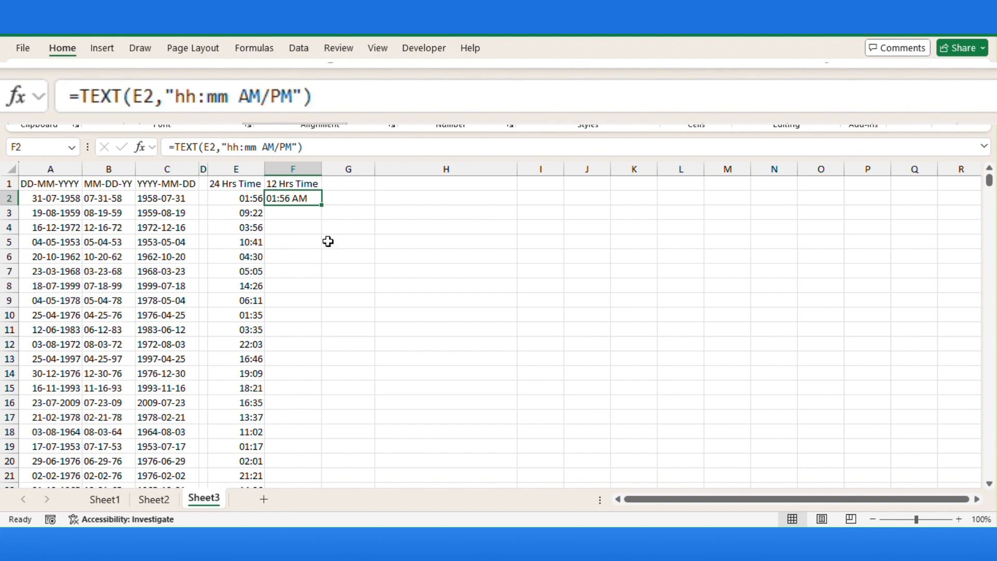
left_click_drag(323, 208, 323, 207)
double_click(324, 207)
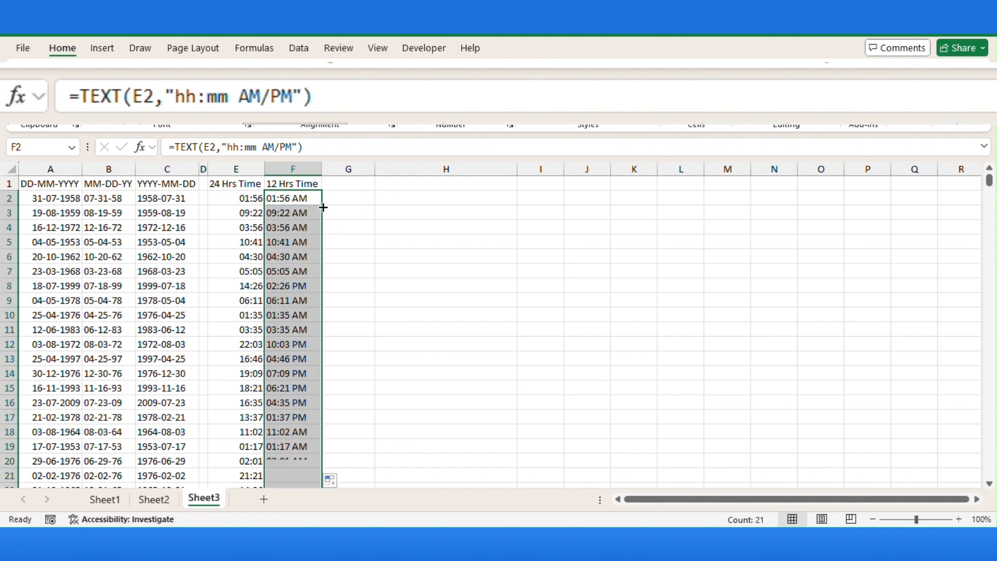
Compare the 24-hour times in column E with the converted 12-hour times in column F for rows 12, 17 and 8.
left_click(287, 344)
left_click_drag(224, 344, 289, 343)
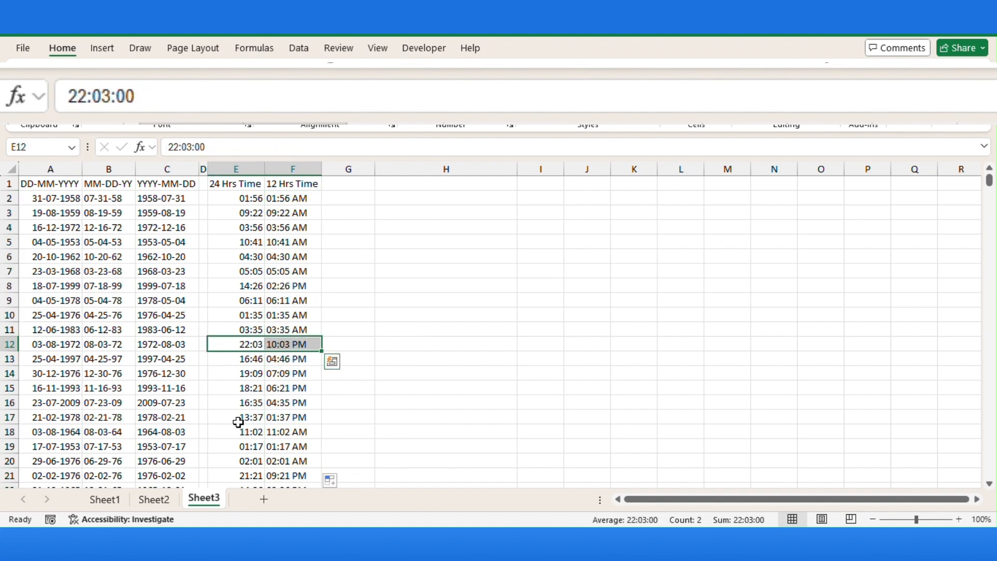
left_click_drag(235, 418, 289, 417)
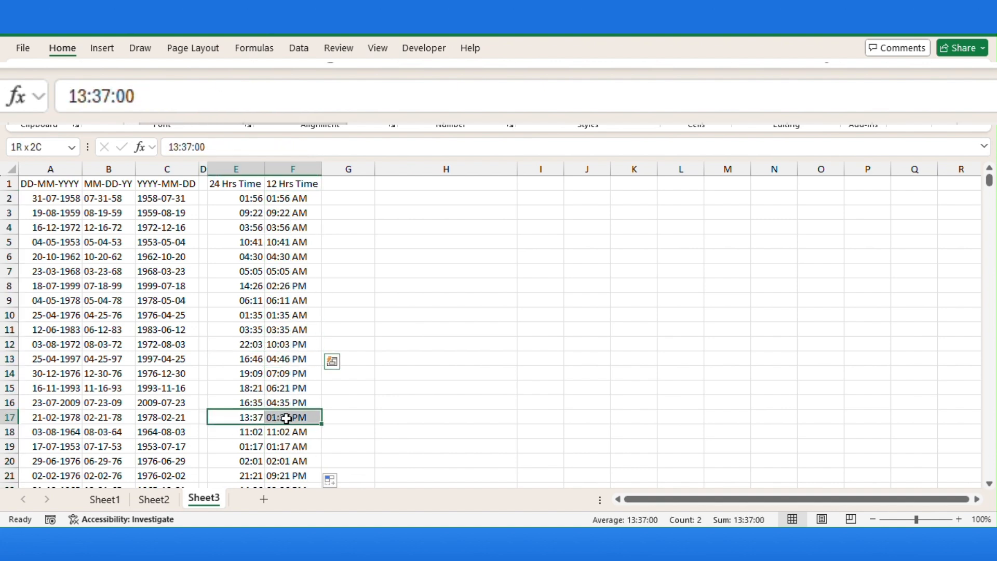
left_click(293, 287)
left_click_drag(293, 287, 249, 287)
left_click(348, 269)
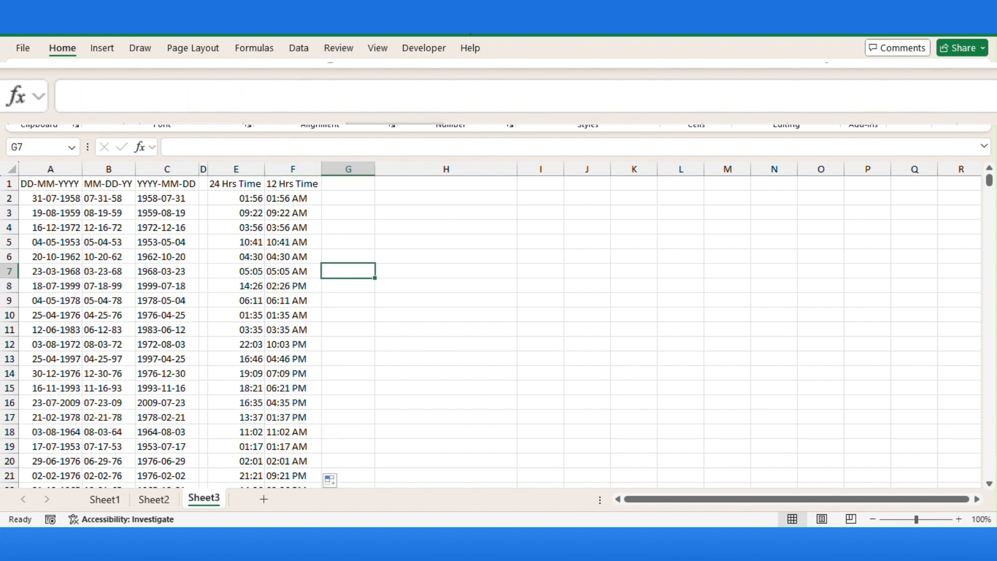